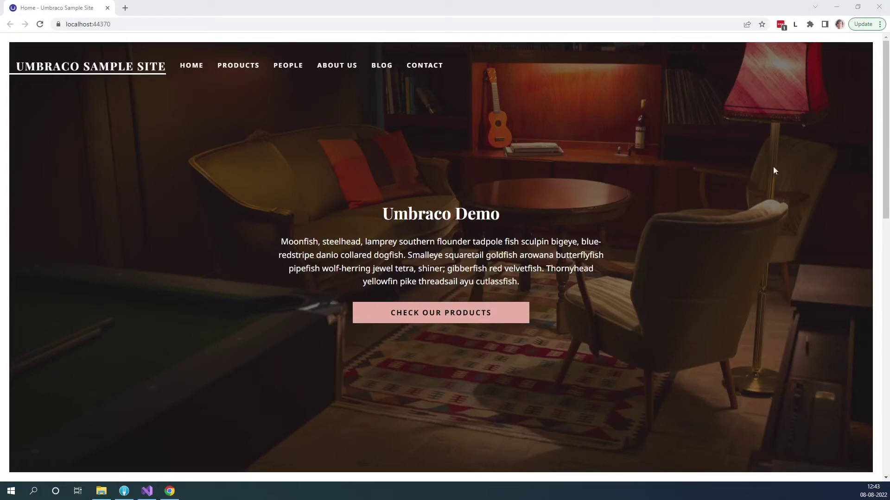
Look through the sample site's home page and Products page, and return to the home page.
{"action": "scroll", "coordinate": [814, 171], "scroll_direction": "down", "scroll_amount": 14}
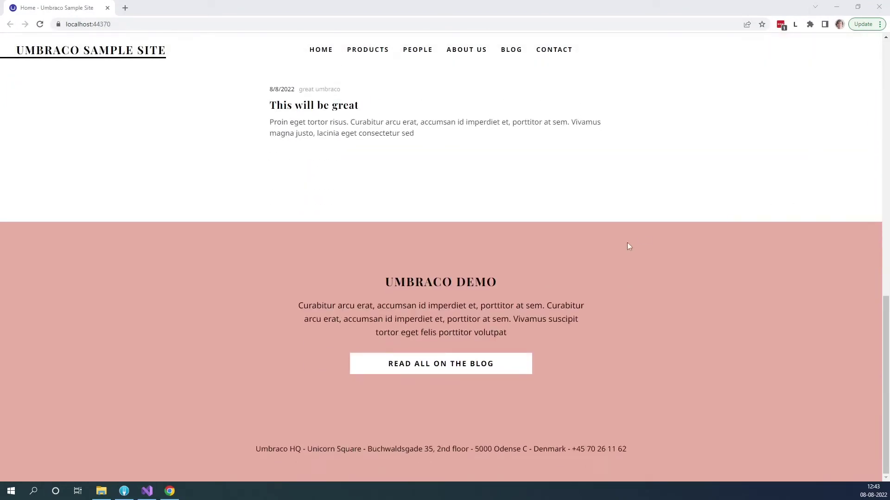
{"action": "key", "text": "F5"}
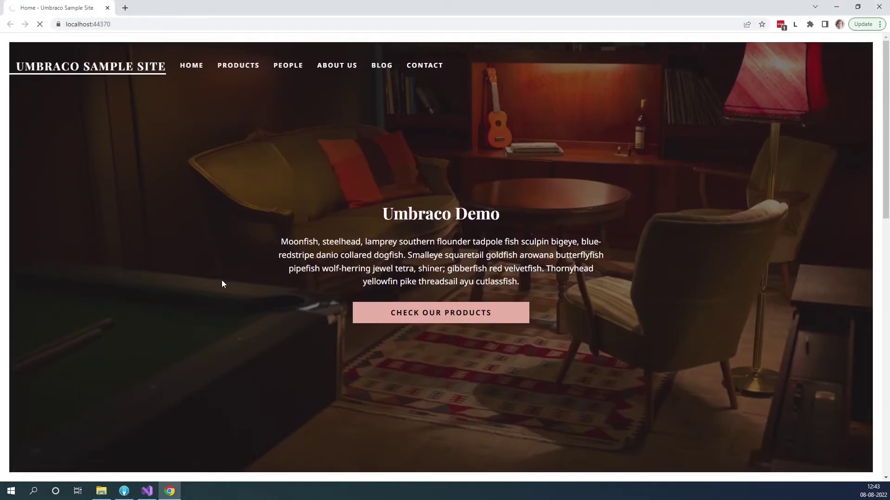
{"action": "scroll", "coordinate": [341, 337], "scroll_direction": "down", "scroll_amount": 5}
{"action": "scroll", "coordinate": [312, 304], "scroll_direction": "up", "scroll_amount": 5}
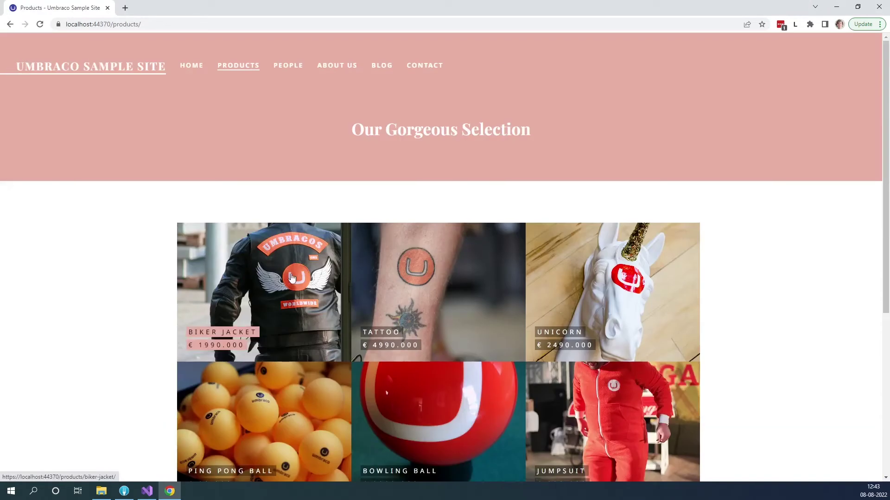
{"action": "left_click", "coordinate": [191, 65]}
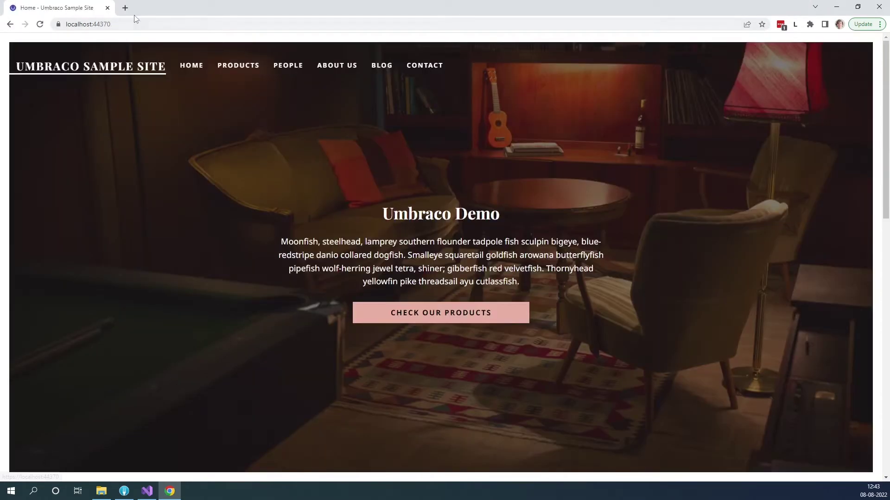
Open the local site's backoffice at /umbraco and log in to reach the Content dashboard.
{"action": "left_click", "coordinate": [139, 22]}
{"action": "left_click", "coordinate": [162, 21]}
{"action": "type", "text": "/umbraco"}
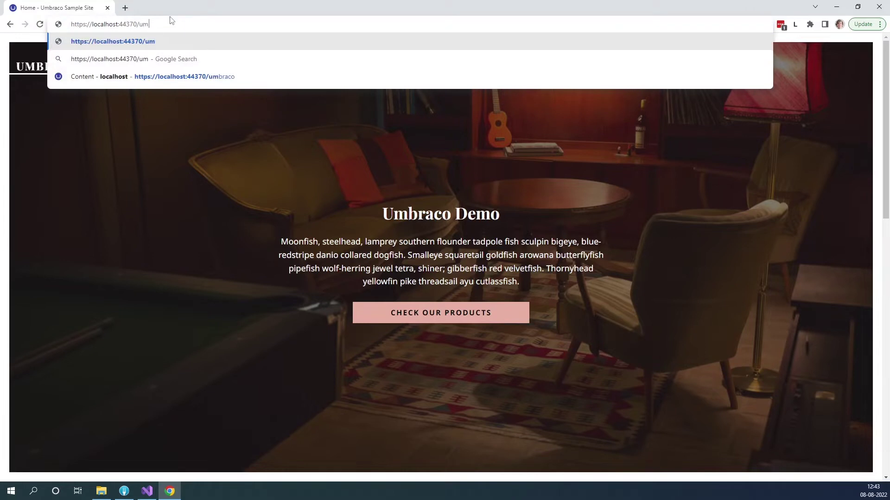
{"action": "key", "text": "Return"}
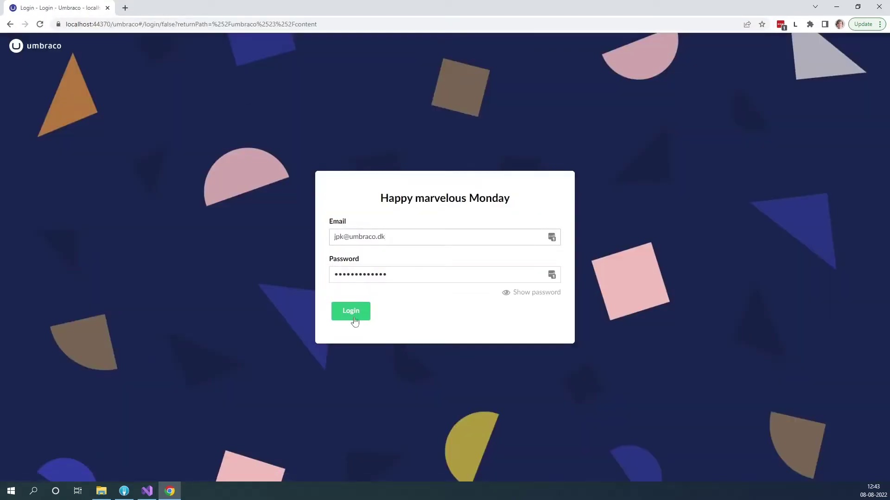
{"action": "left_click", "coordinate": [364, 318]}
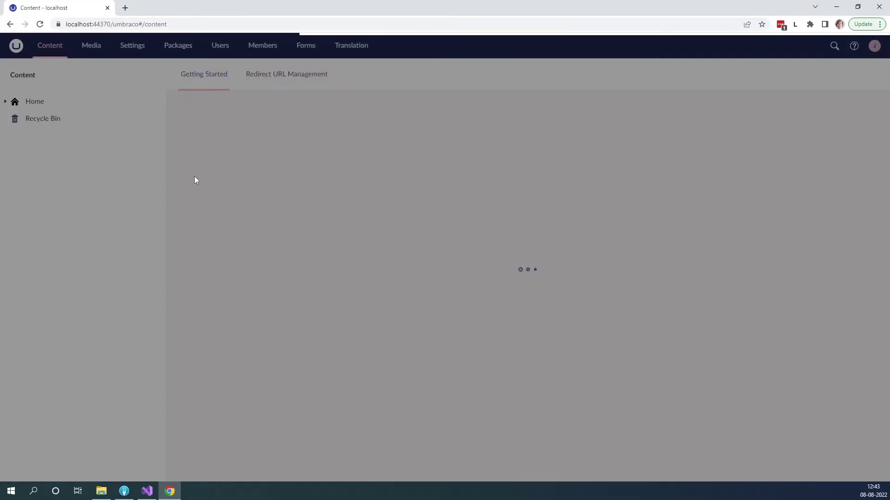
{"action": "left_click", "coordinate": [503, 336]}
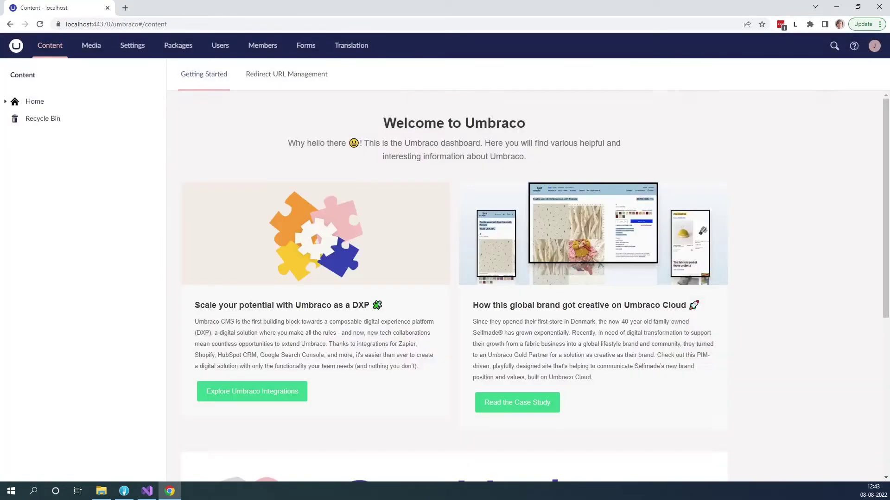
Examine the pages under Home in the content tree and the Umbraco Campari Meeting Room image in the Design media folder.
{"action": "left_click", "coordinate": [5, 101]}
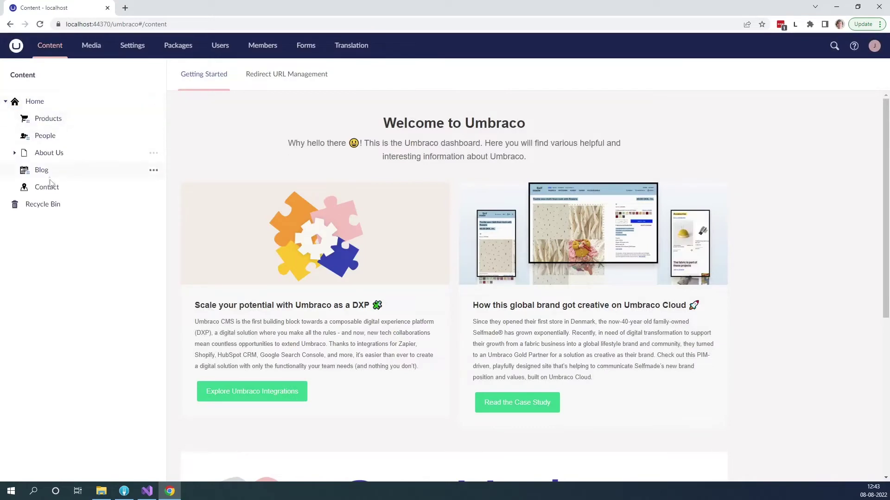
{"action": "left_click", "coordinate": [90, 48]}
{"action": "left_click", "coordinate": [6, 101]}
{"action": "left_click", "coordinate": [51, 119]}
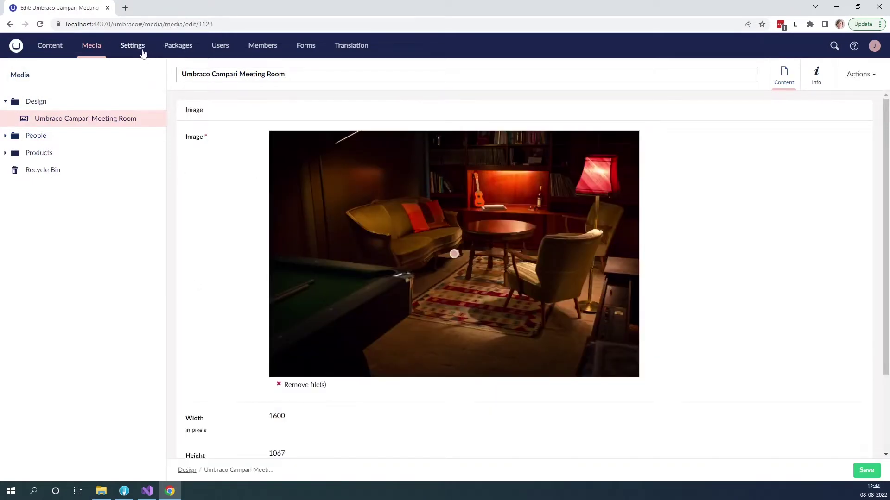
Examine the site's Document Types and Templates in the backoffice settings.
{"action": "left_click", "coordinate": [139, 50]}
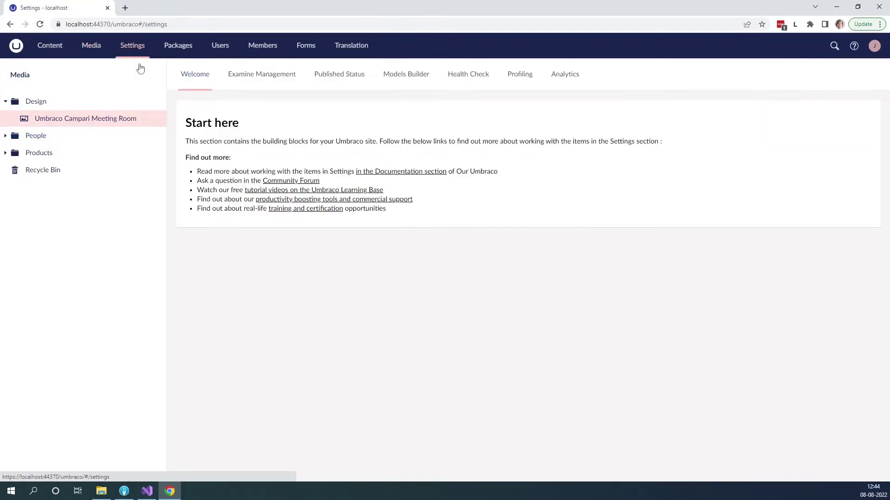
{"action": "left_click", "coordinate": [6, 101]}
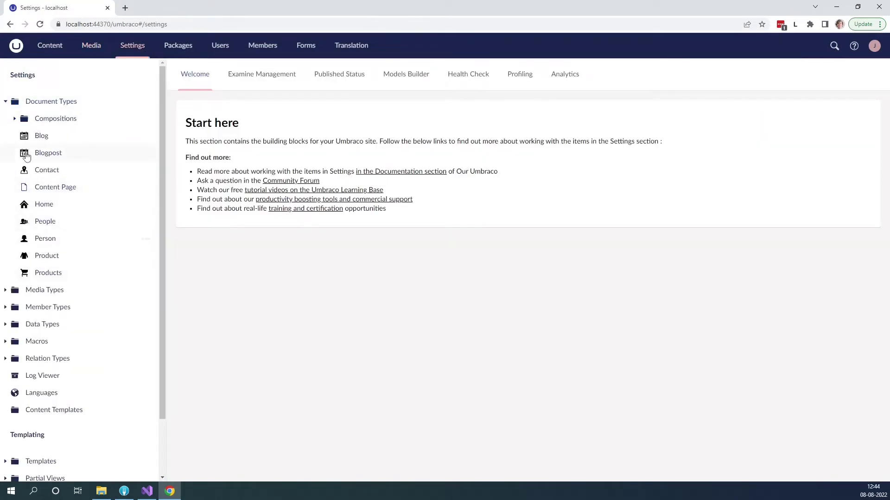
{"action": "scroll", "coordinate": [24, 435], "scroll_direction": "down", "scroll_amount": 1}
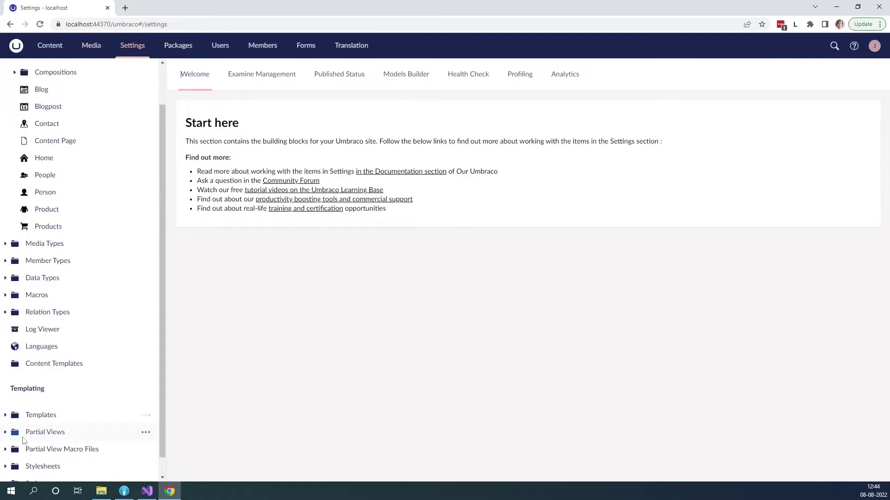
{"action": "left_click", "coordinate": [6, 415]}
{"action": "scroll", "coordinate": [51, 438], "scroll_direction": "down", "scroll_amount": 2}
{"action": "scroll", "coordinate": [52, 442], "scroll_direction": "down", "scroll_amount": 2}
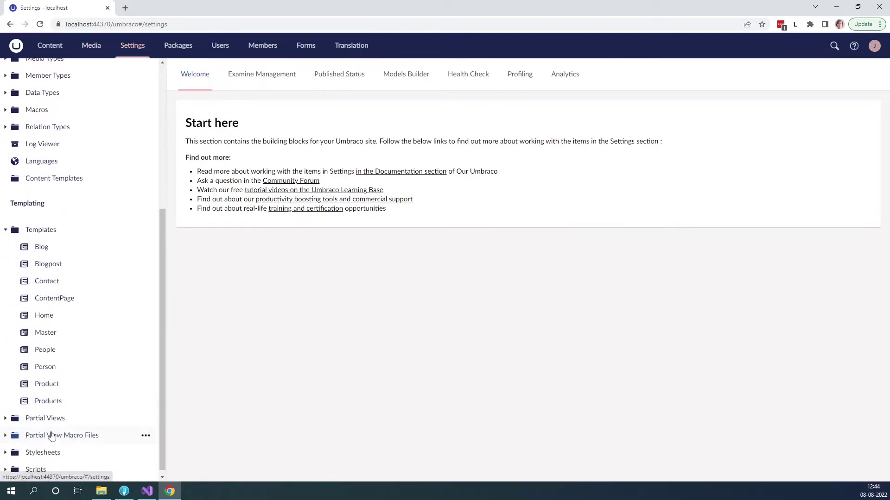
{"action": "scroll", "coordinate": [78, 403], "scroll_direction": "up", "scroll_amount": 5}
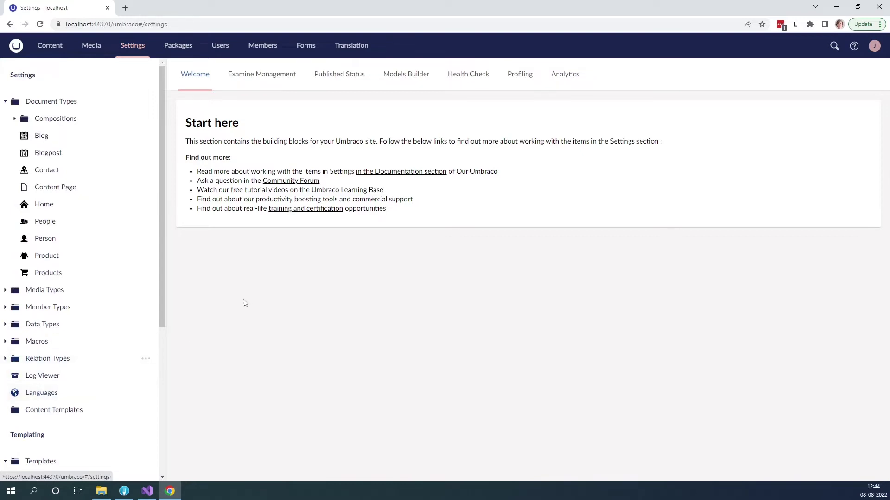
Close the browser, switch to File Explorer and delete the TEMP folder from the migration project's umbraco\Data folder.
{"action": "left_click", "coordinate": [878, 7]}
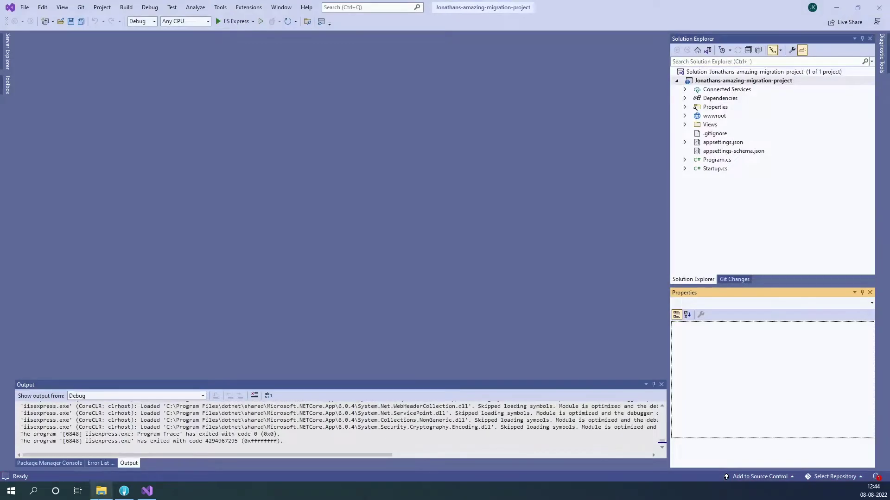
{"action": "left_click", "coordinate": [101, 491]}
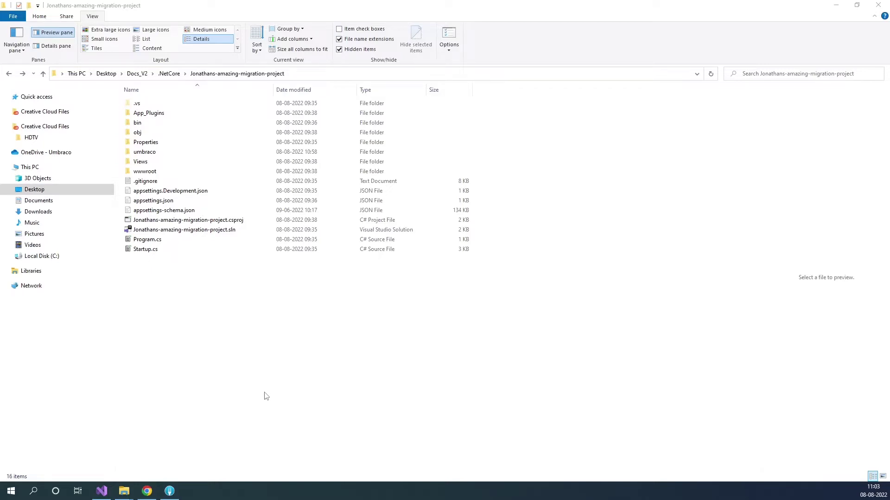
{"action": "left_click", "coordinate": [151, 156]}
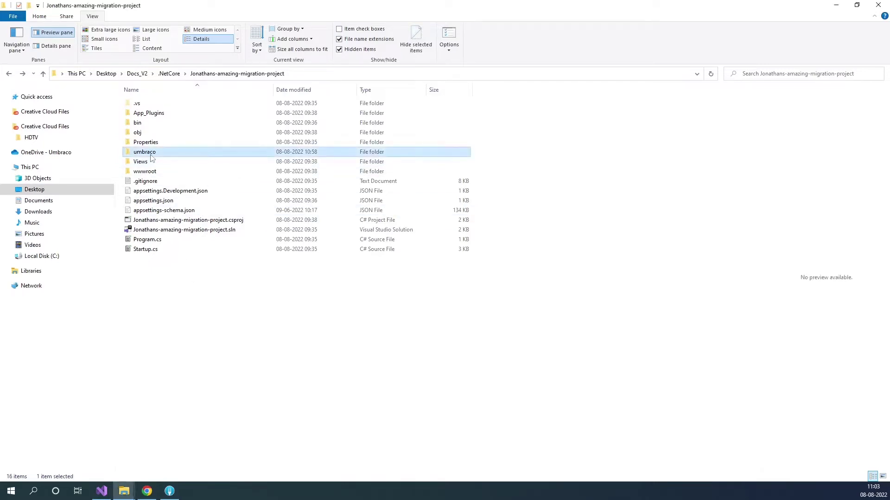
{"action": "double_click", "coordinate": [151, 156]}
{"action": "double_click", "coordinate": [155, 104]}
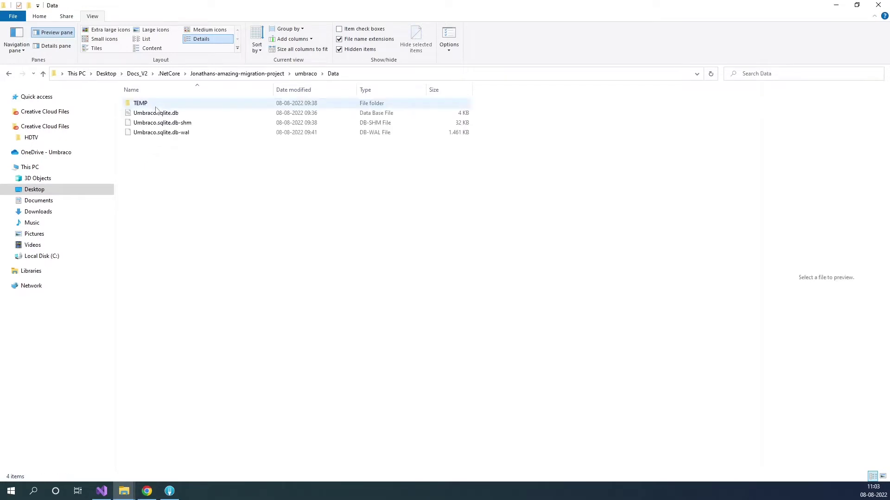
{"action": "left_click", "coordinate": [161, 106]}
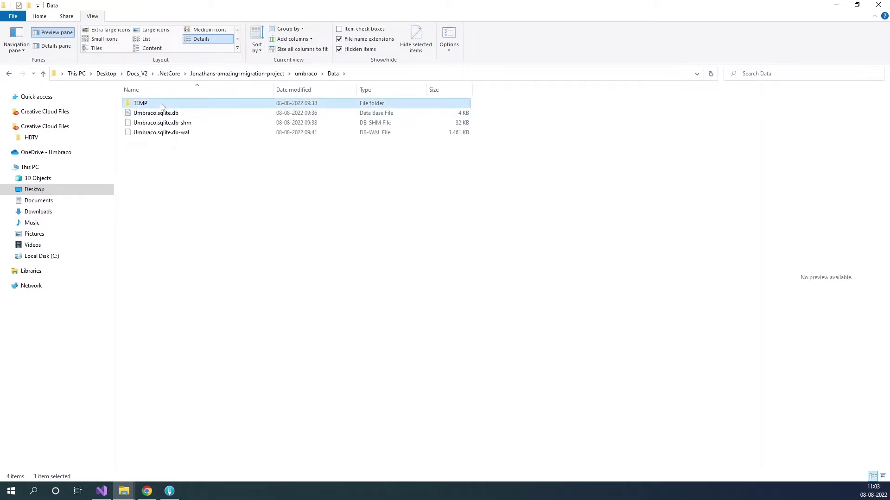
{"action": "key", "text": "Delete"}
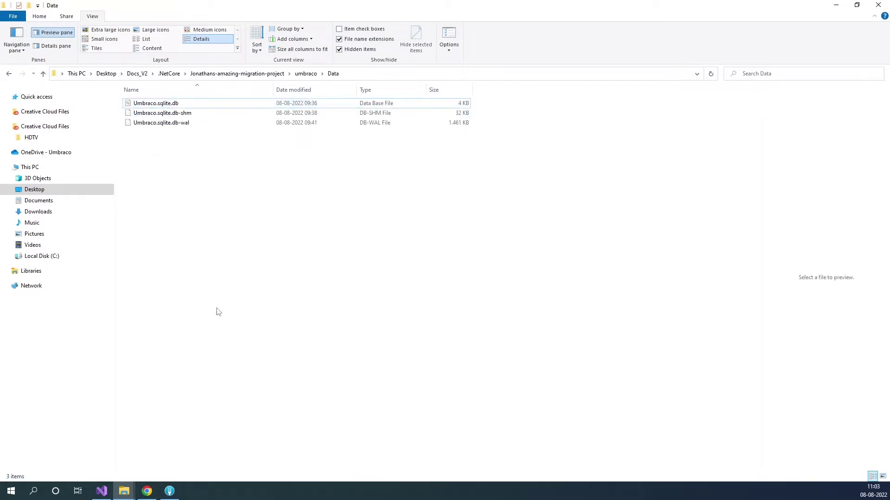
Delete the Logs folder from the project's umbraco folder and return to the project root.
{"action": "left_click", "coordinate": [8, 74]}
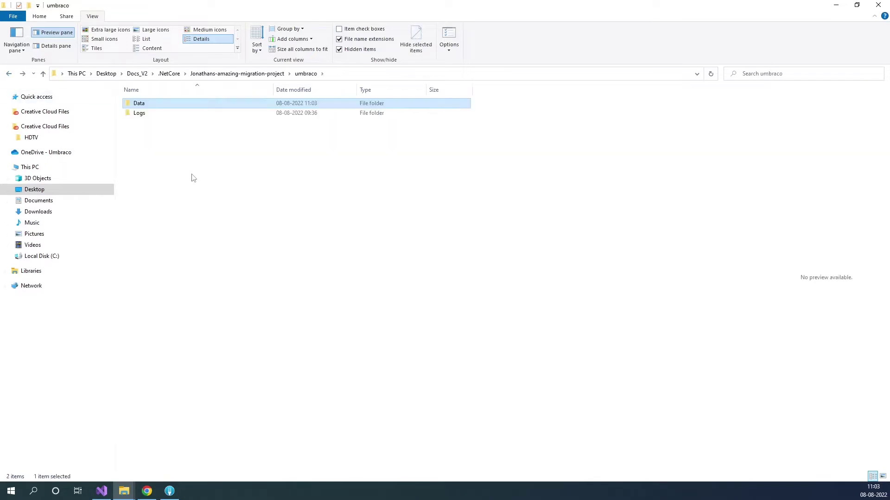
{"action": "double_click", "coordinate": [165, 115]}
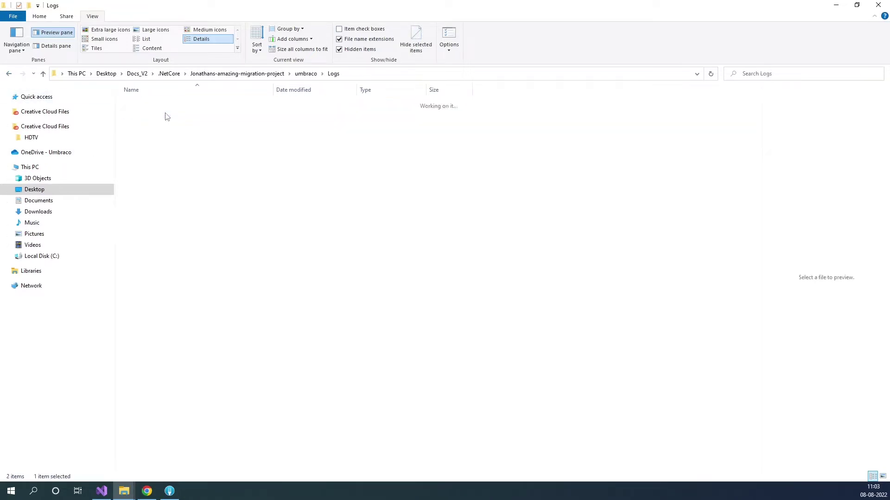
{"action": "key", "text": "alt+Left"}
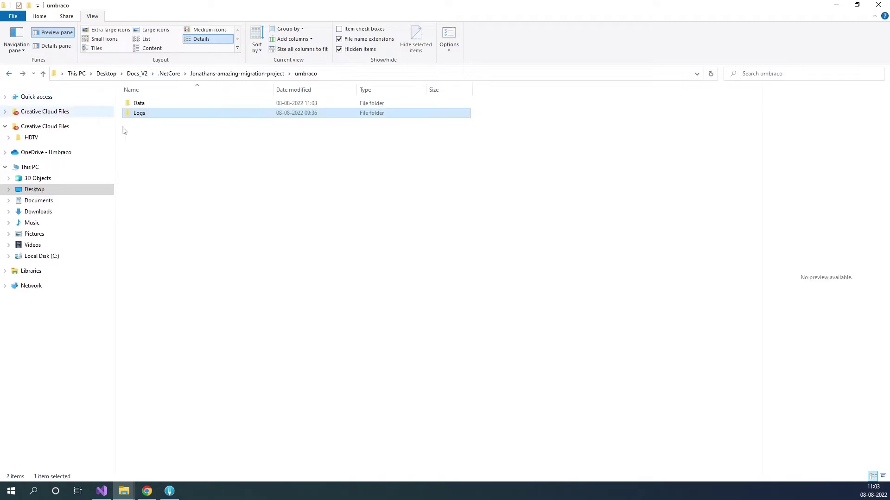
{"action": "key", "text": "Delete"}
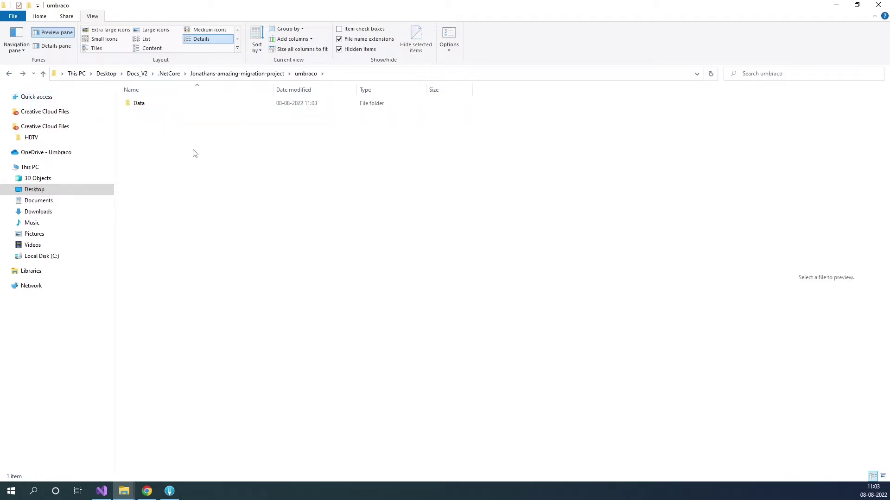
{"action": "left_click", "coordinate": [10, 75]}
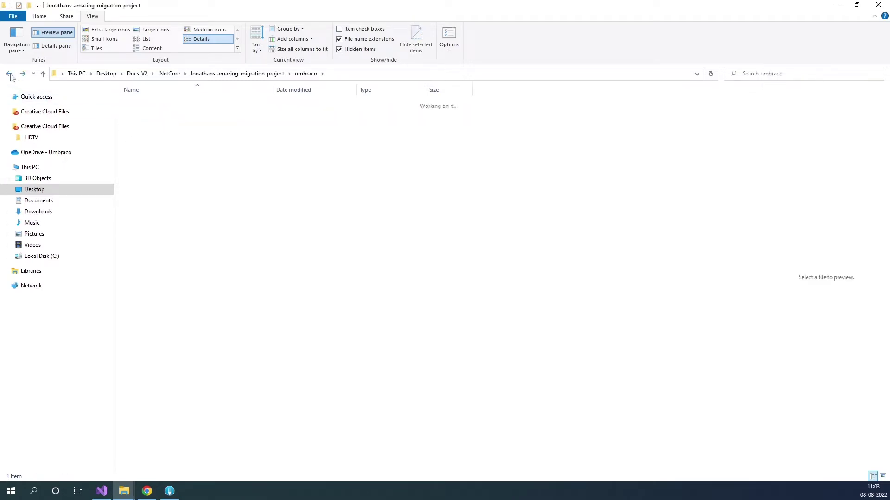
{"action": "left_click", "coordinate": [220, 341]}
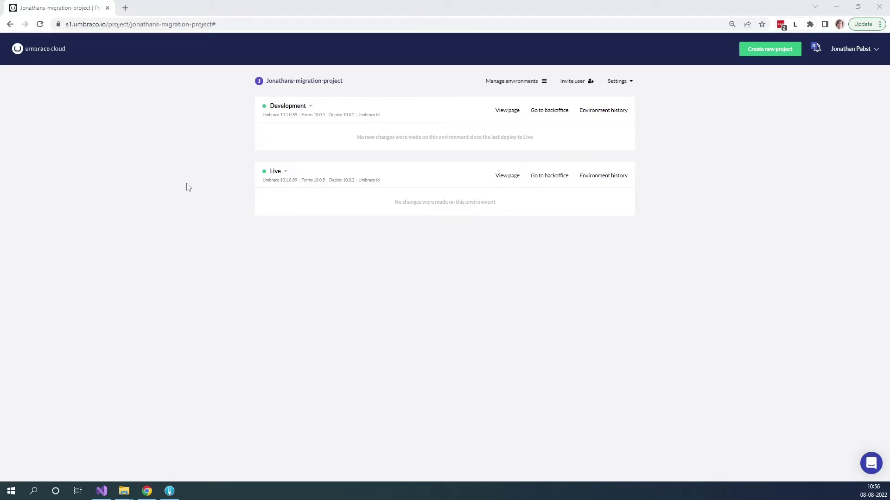
Copy the clone URL of the Development environment in the Umbraco Cloud project.
{"action": "left_click", "coordinate": [311, 107]}
{"action": "left_click", "coordinate": [280, 176]}
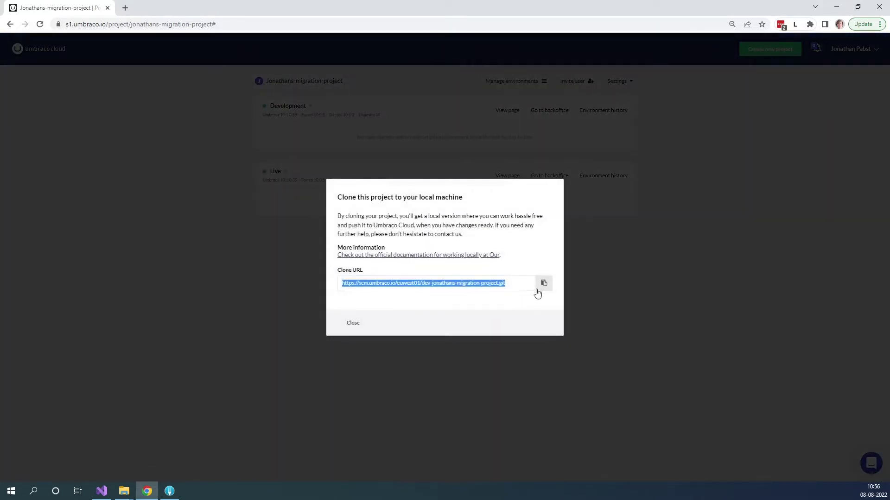
{"action": "left_click", "coordinate": [543, 285]}
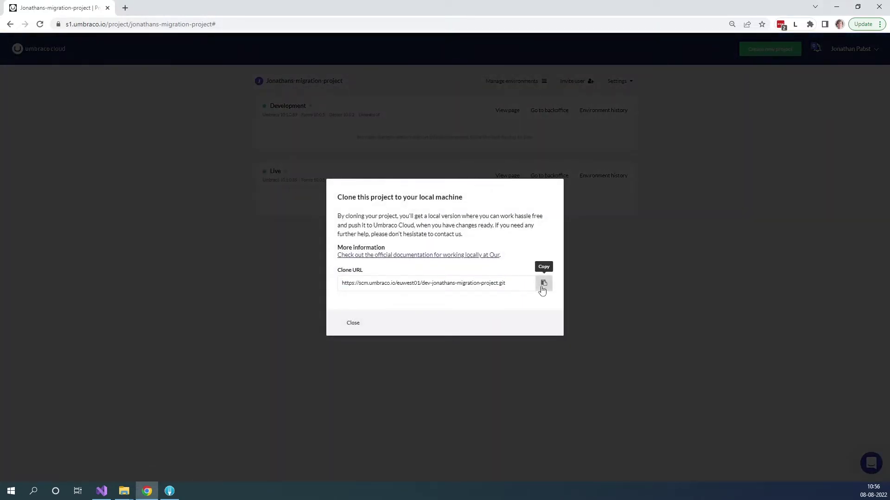
{"action": "left_click", "coordinate": [353, 324]}
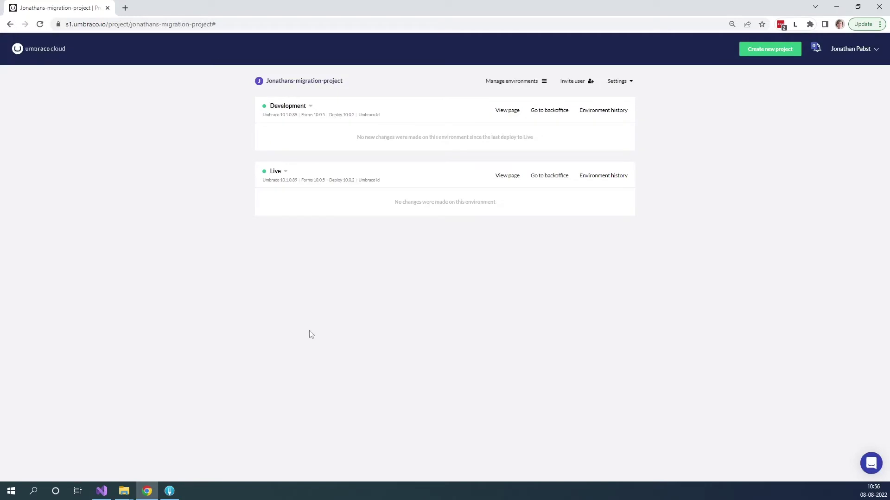
Switch to Fork and clone the Development environment's repository into the Cloud project folder on the Desktop.
{"action": "left_click", "coordinate": [169, 492]}
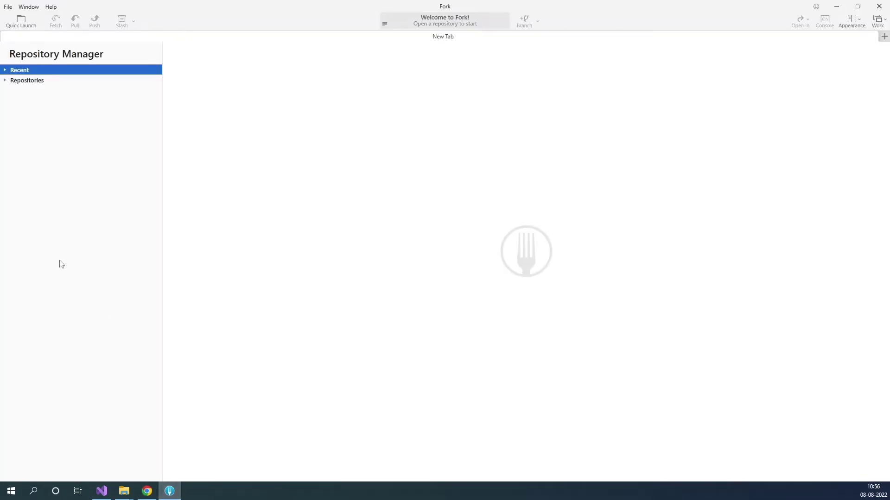
{"action": "left_click", "coordinate": [8, 7]}
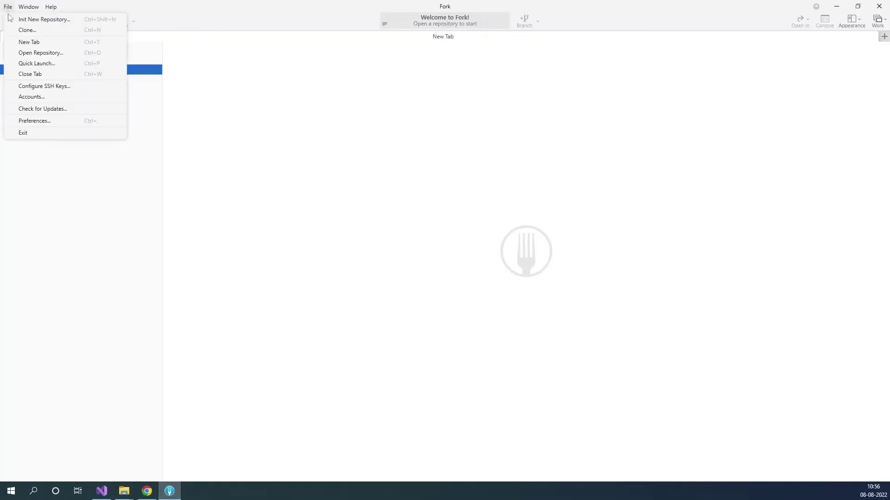
{"action": "left_click", "coordinate": [27, 32]}
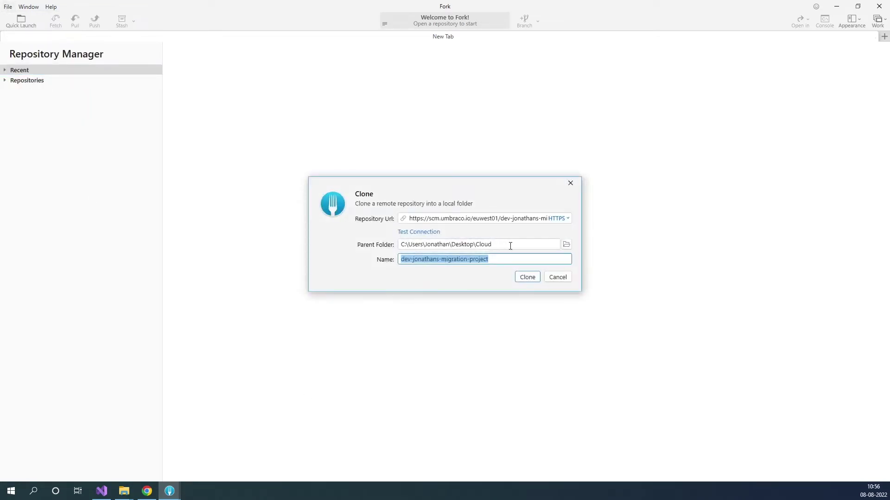
{"action": "left_click", "coordinate": [566, 246]}
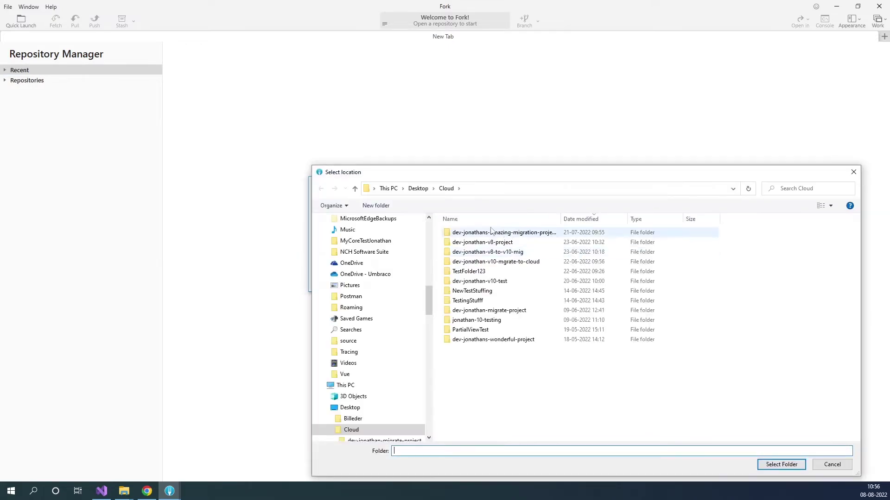
{"action": "left_click", "coordinate": [417, 188]}
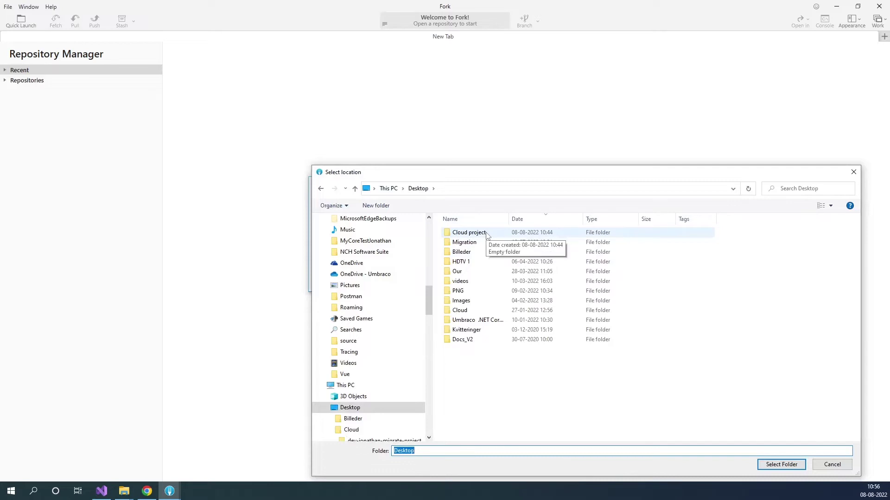
{"action": "double_click", "coordinate": [469, 232]}
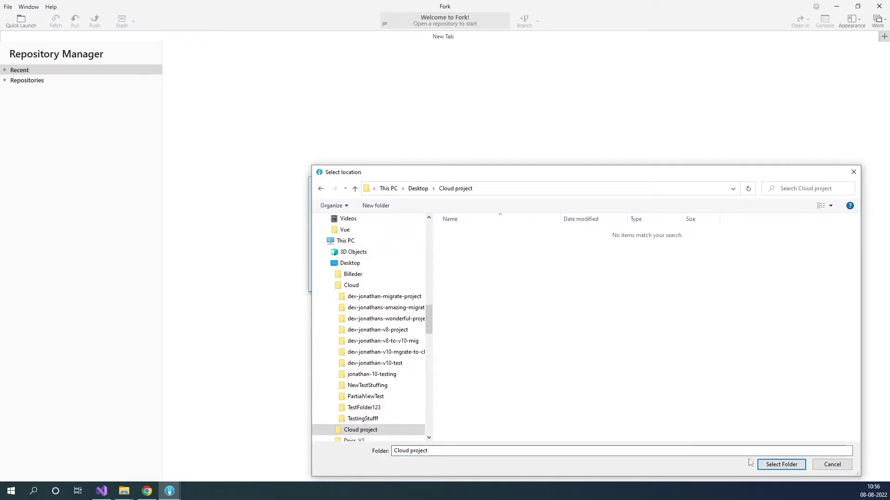
{"action": "left_click", "coordinate": [781, 464]}
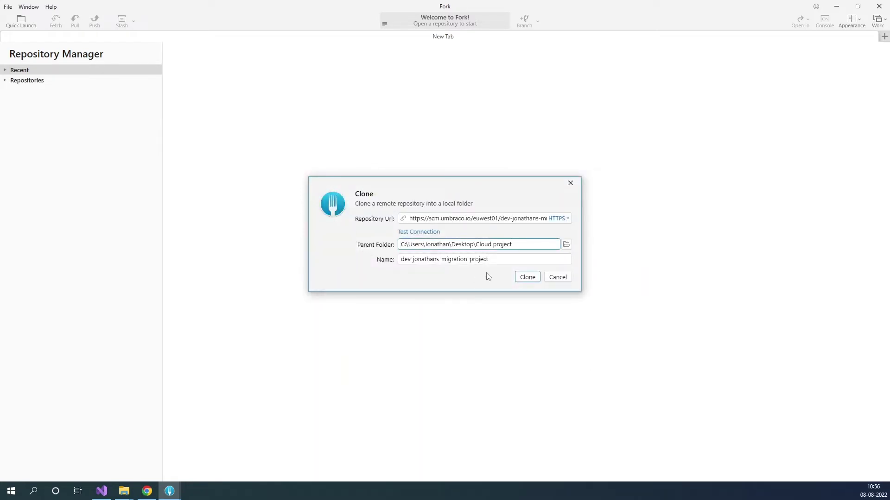
{"action": "left_click", "coordinate": [526, 278]}
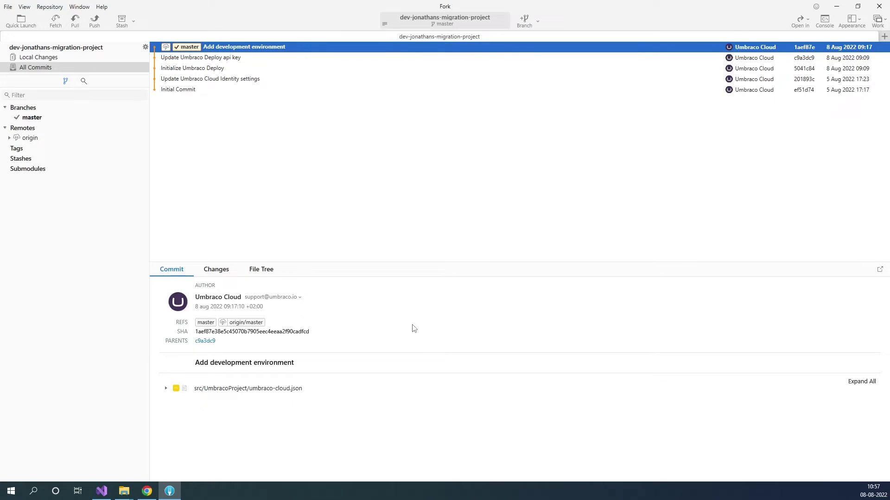
Switch to File Explorer and open UmbracoProject.csproj from the cloned repository's src\UmbracoProject folder in Visual Studio.
{"action": "left_click", "coordinate": [124, 491]}
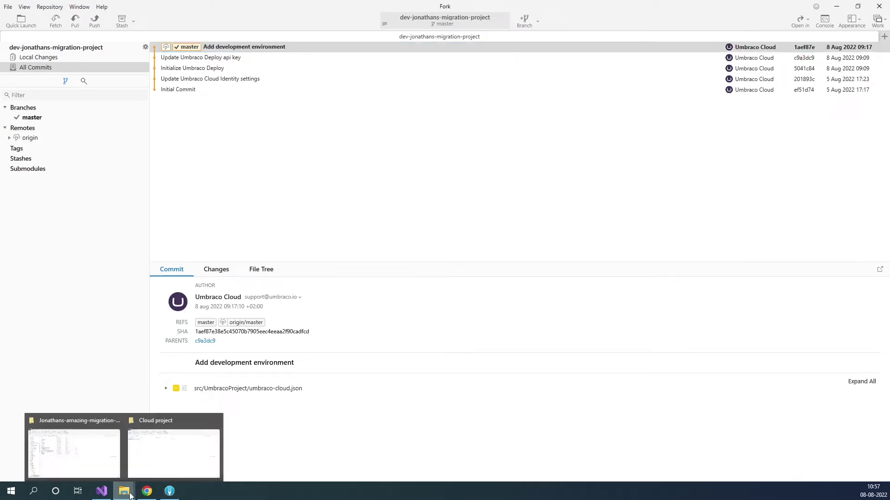
{"action": "left_click", "coordinate": [163, 462]}
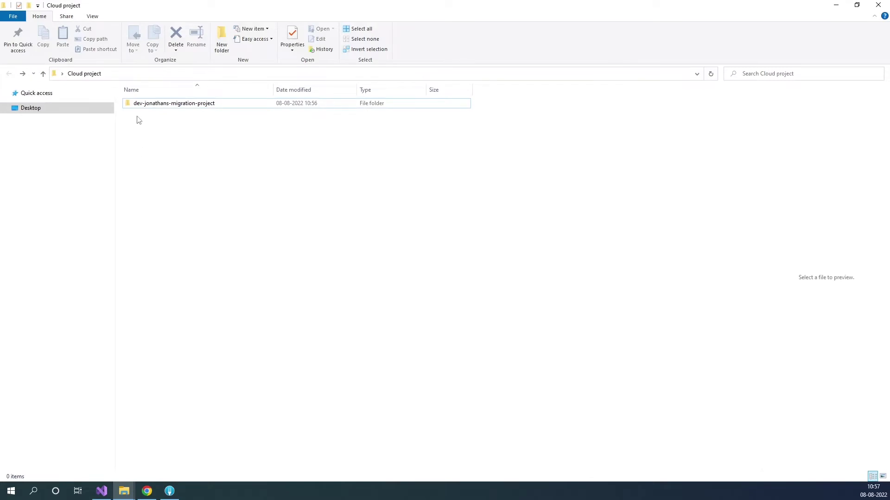
{"action": "double_click", "coordinate": [155, 104]}
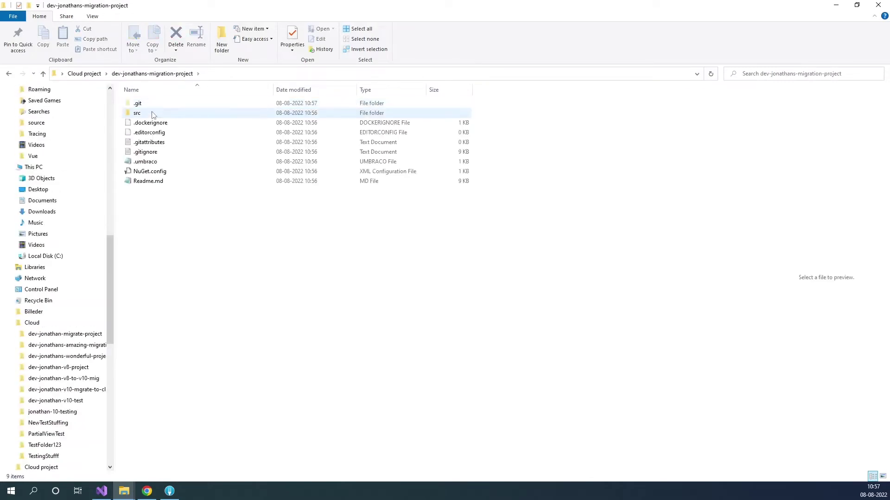
{"action": "double_click", "coordinate": [138, 113]}
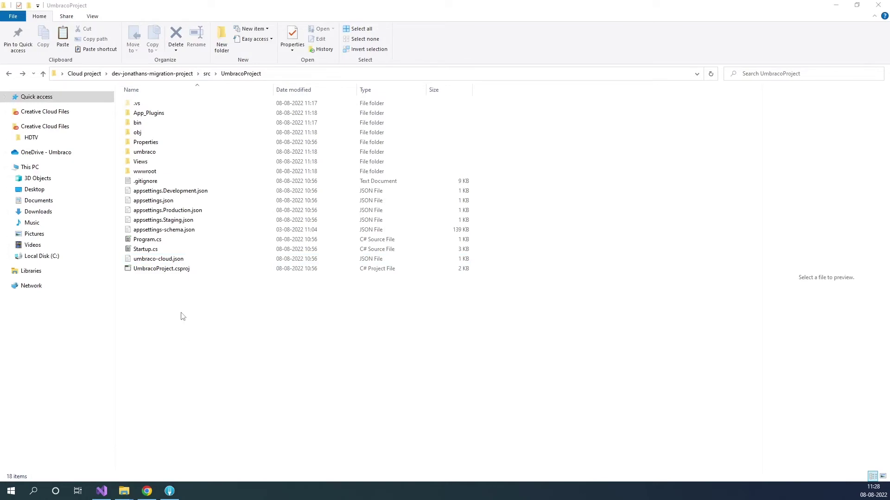
{"action": "left_click", "coordinate": [164, 270]}
{"action": "double_click", "coordinate": [164, 269]}
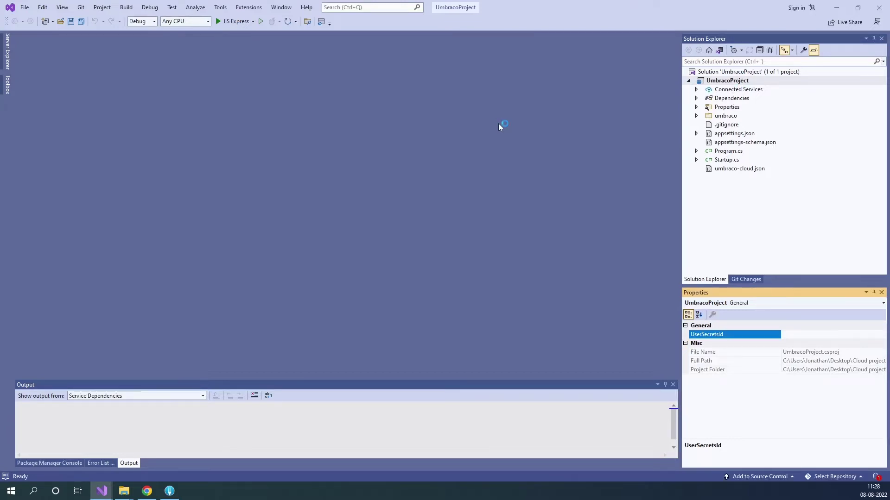
Run the cloned project with IIS Express and restore it from Umbraco Cloud, continuing to the Umbraco login.
{"action": "left_click", "coordinate": [218, 22]}
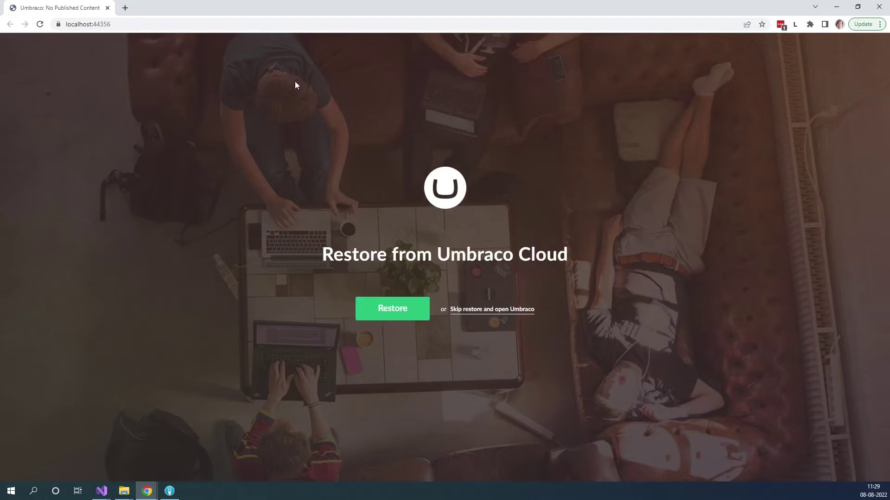
{"action": "left_click", "coordinate": [399, 308]}
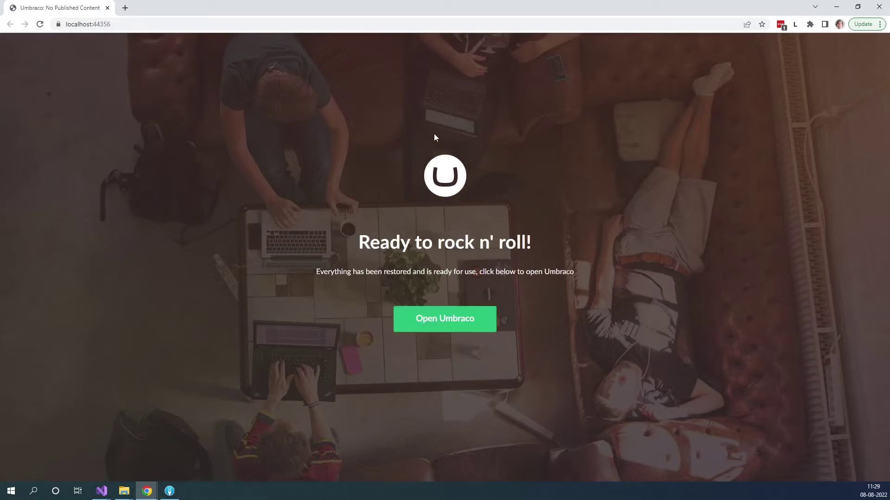
{"action": "left_click", "coordinate": [442, 318]}
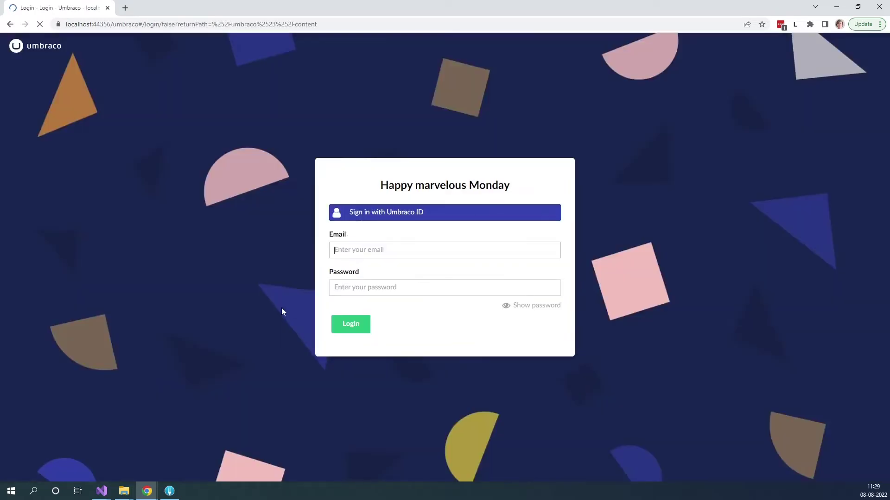
Sign in to the local backoffice with Umbraco ID and examine the Settings section for document types and templates.
{"action": "left_click", "coordinate": [374, 216]}
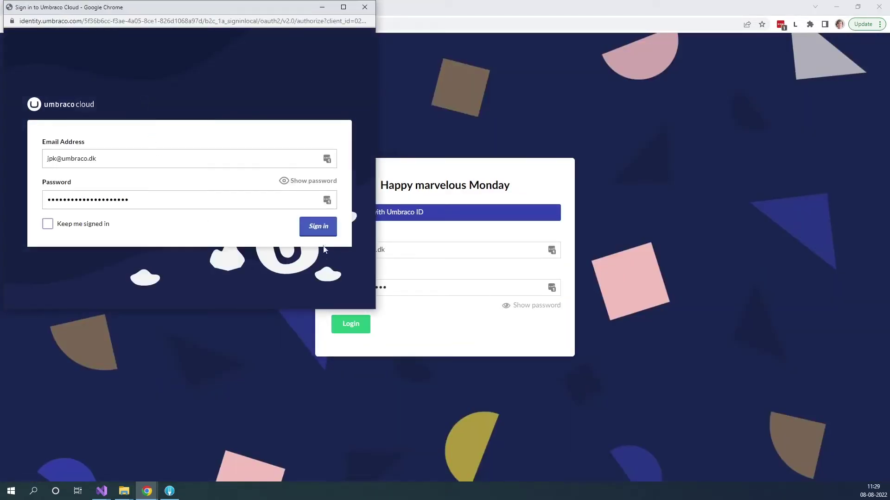
{"action": "left_click", "coordinate": [323, 232]}
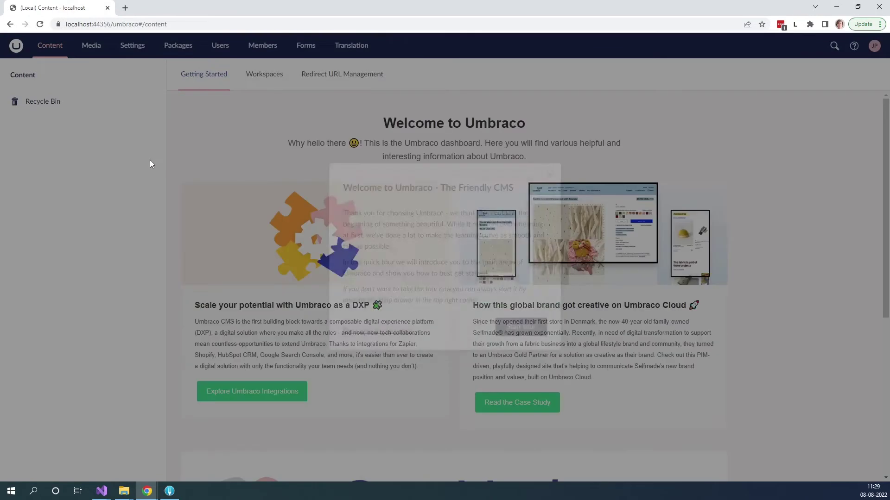
{"action": "left_click", "coordinate": [378, 332]}
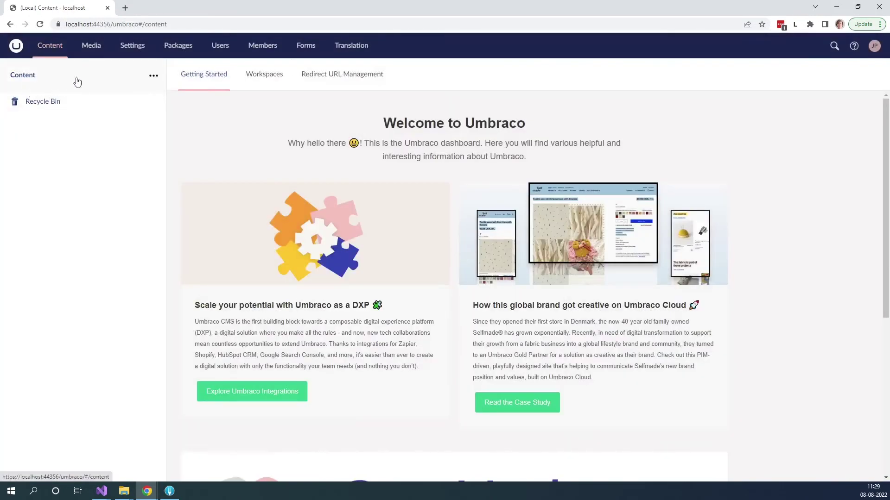
{"action": "left_click", "coordinate": [140, 47]}
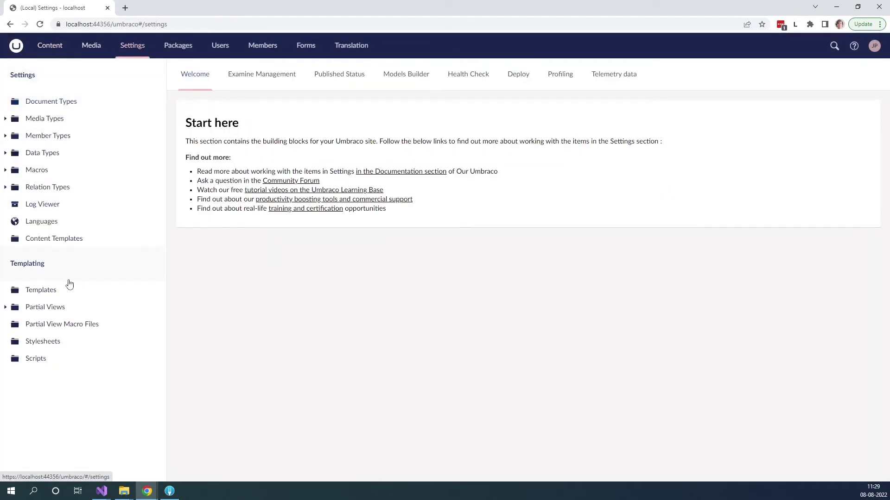
{"action": "left_click", "coordinate": [101, 47]}
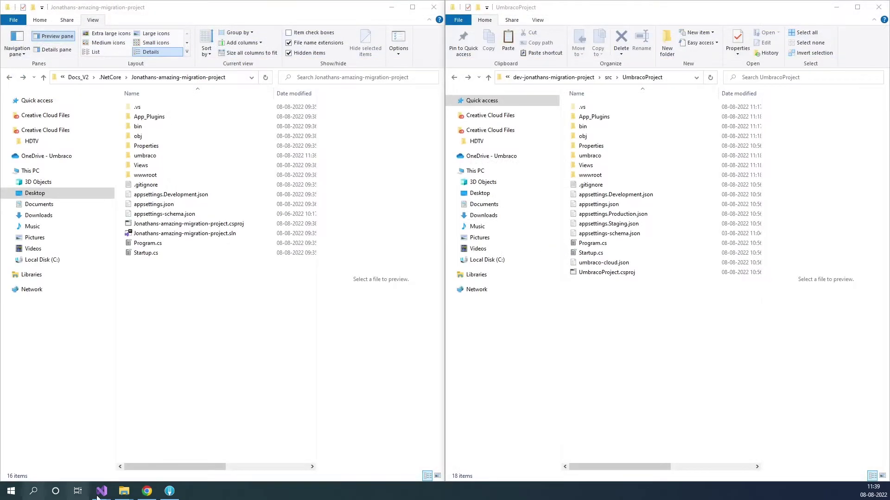
Switch to File Explorer and copy the wwwroot folder from the local migration project into the cloned UmbracoProject folder.
{"action": "key", "text": "alt+Tab"}
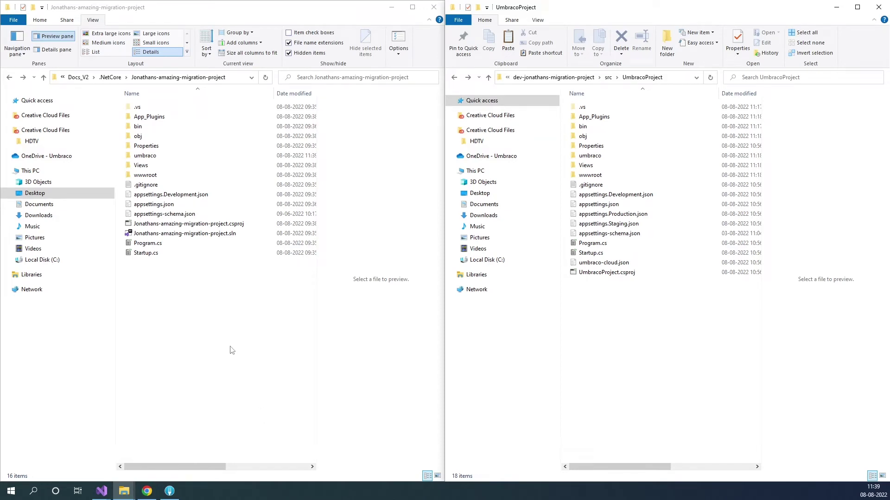
{"action": "left_click", "coordinate": [173, 177]}
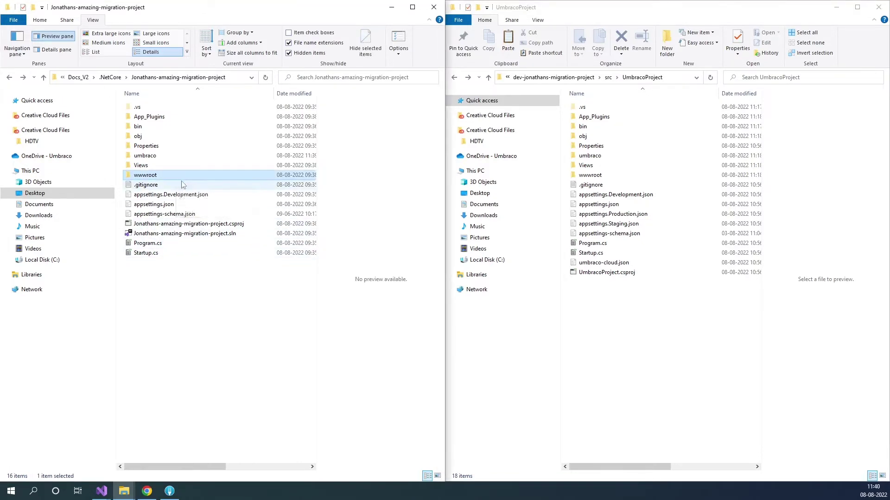
{"action": "left_click", "coordinate": [641, 351]}
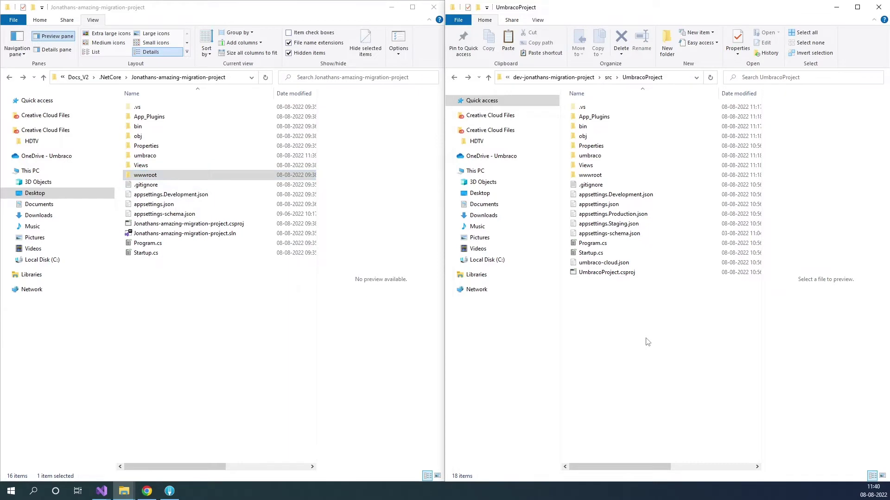
{"action": "key", "text": "ctrl+v"}
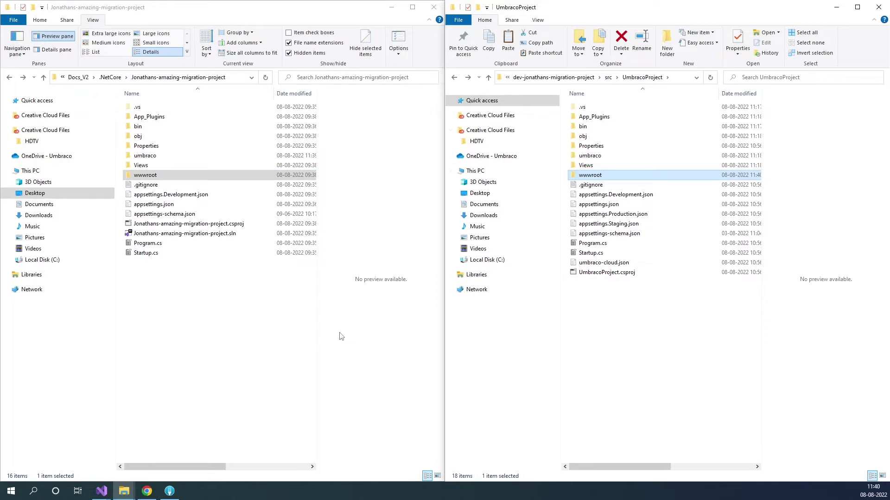
Copy the Views folder from the local migration project into the cloned UmbracoProject folder.
{"action": "left_click", "coordinate": [158, 165]}
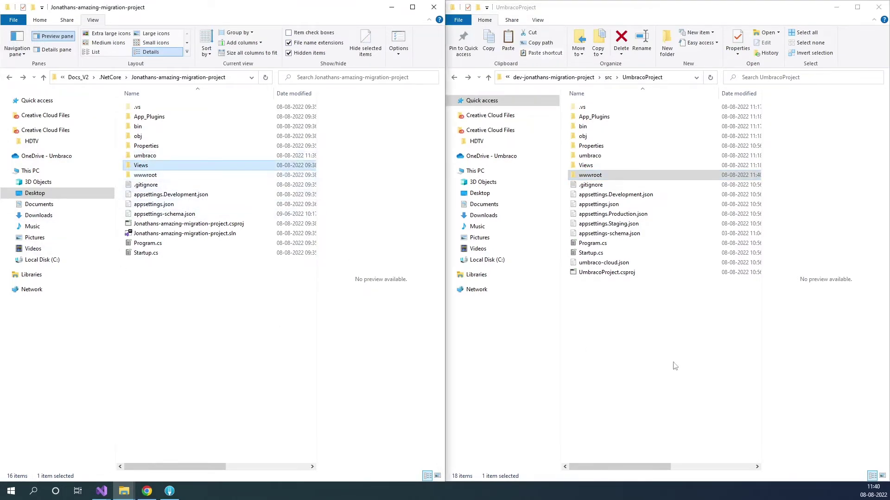
{"action": "left_click", "coordinate": [689, 352]}
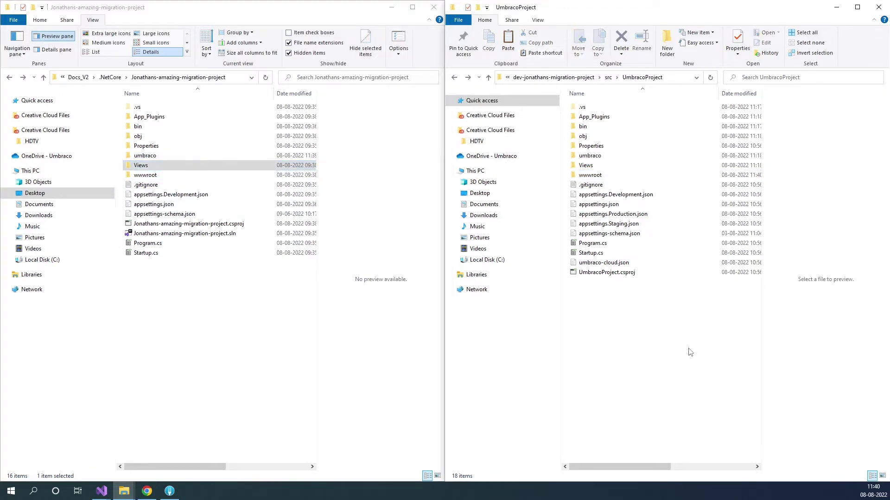
{"action": "key", "text": "ctrl+v"}
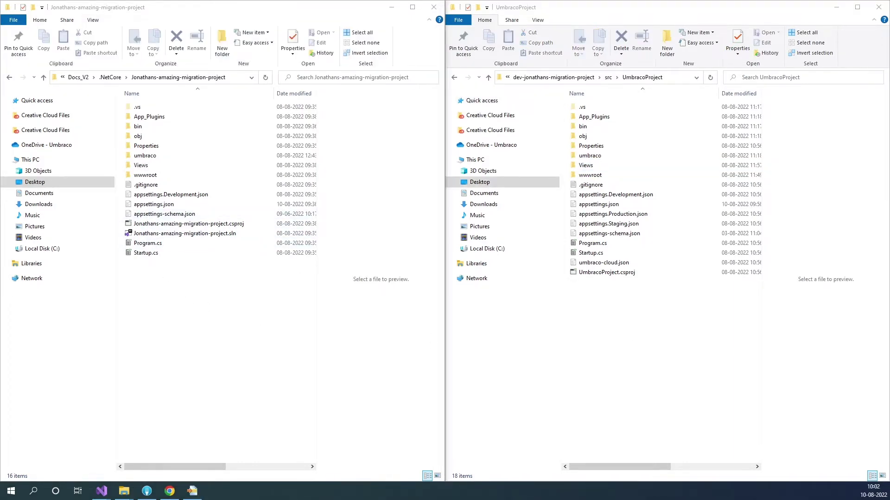
{"action": "left_click", "coordinate": [238, 322]}
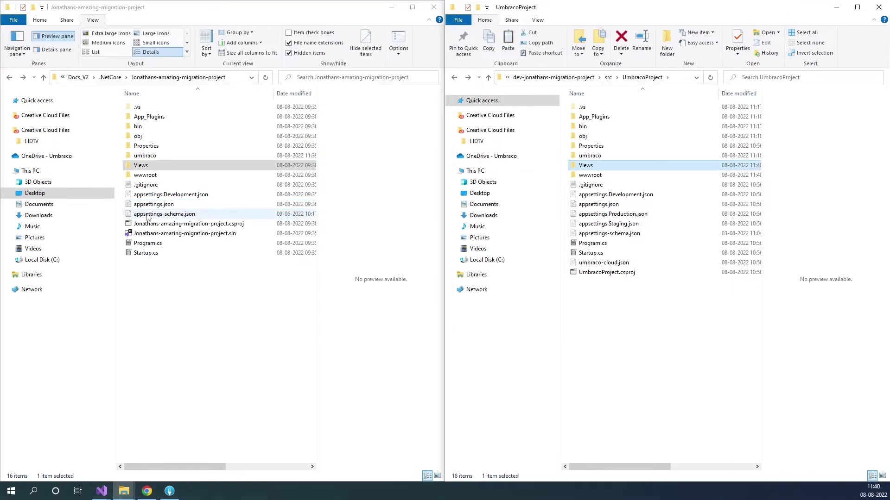
Copy the umbraco folder from the local migration project into the cloned UmbracoProject folder, replacing the files with the same names.
{"action": "left_click", "coordinate": [147, 159]}
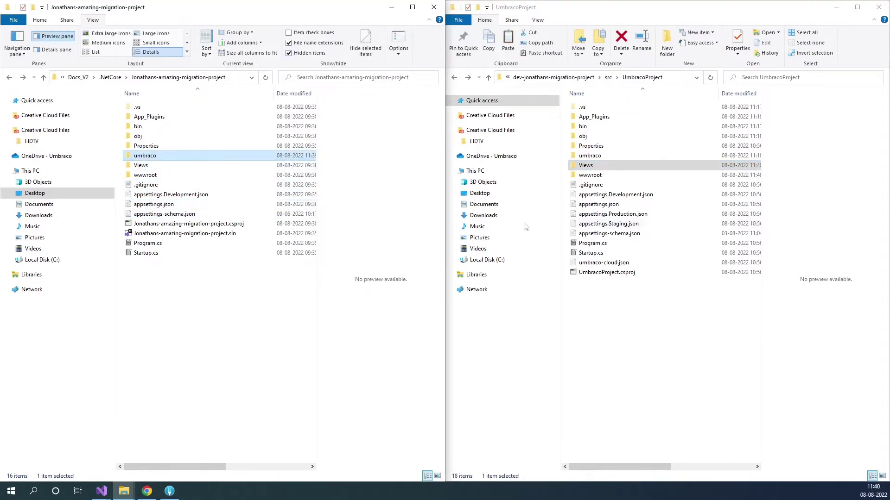
{"action": "left_click", "coordinate": [633, 338]}
{"action": "key", "text": "ctrl+v"}
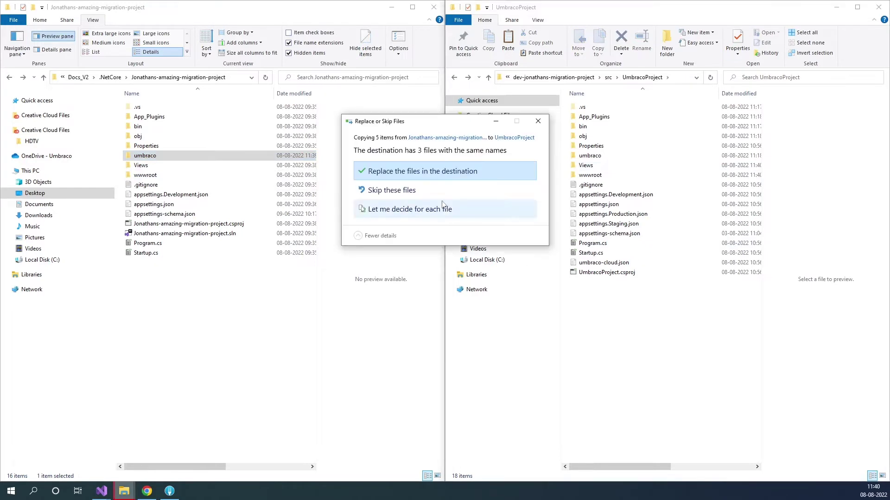
{"action": "left_click", "coordinate": [396, 172]}
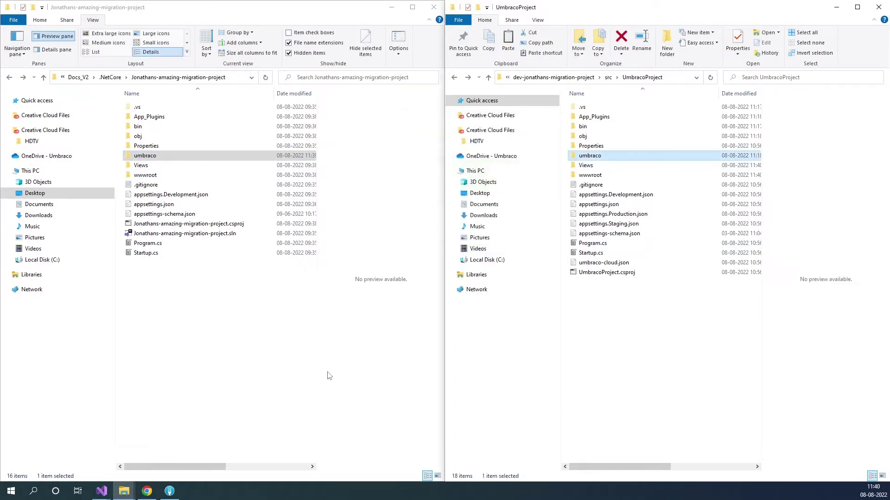
{"action": "left_click", "coordinate": [286, 367]}
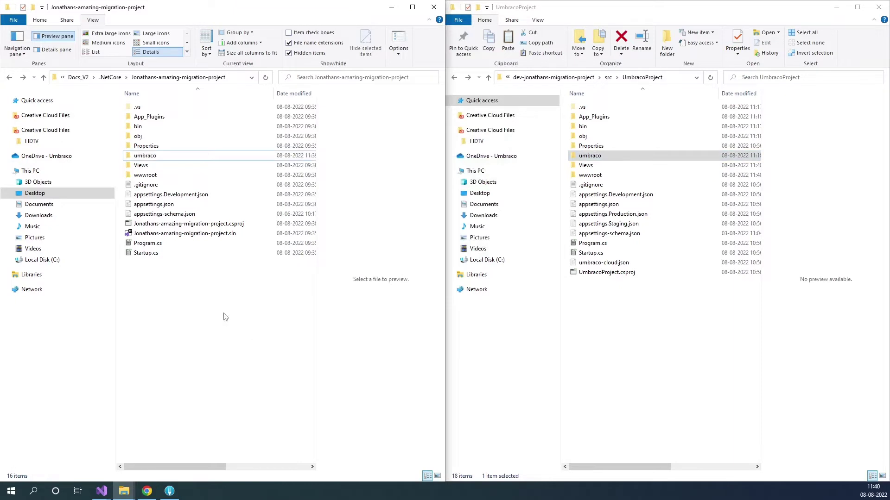
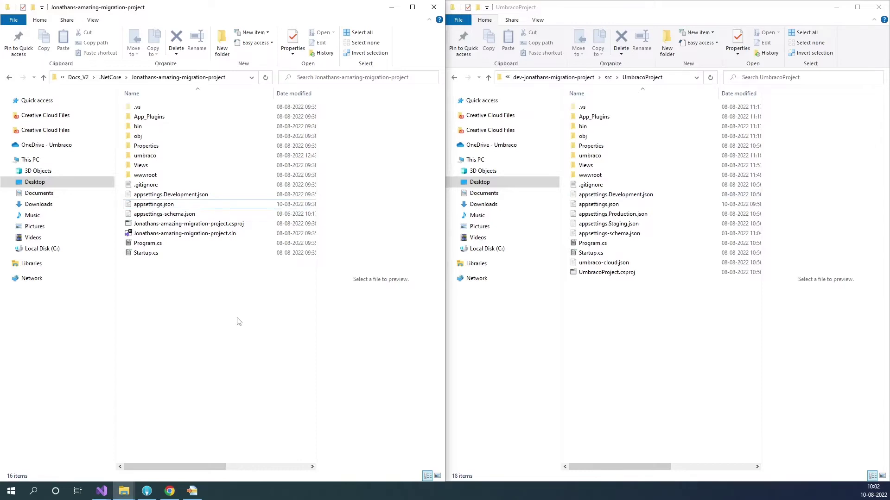
Compare both appsettings.json files in WinMerge, and in Visual Studio copy the ModelsBuilder block with ModelsMode SourceCodeAuto from the local migration project.
{"action": "left_click", "coordinate": [195, 493]}
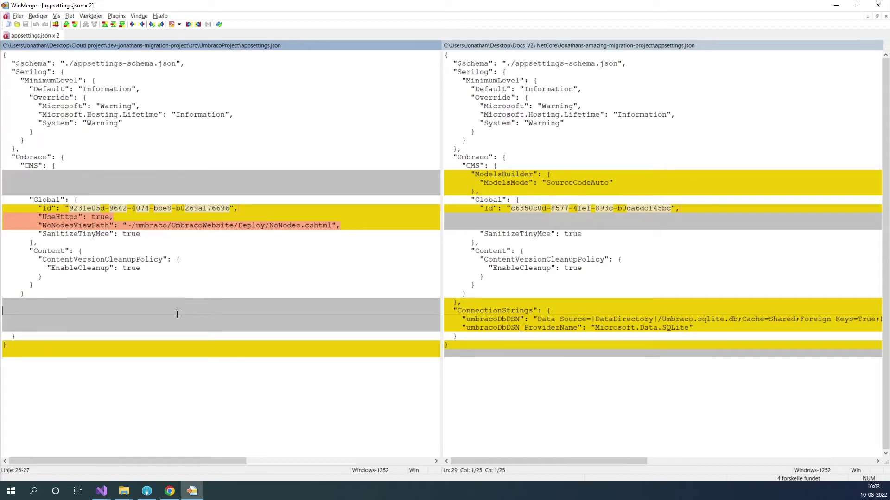
{"action": "left_click", "coordinate": [102, 491]}
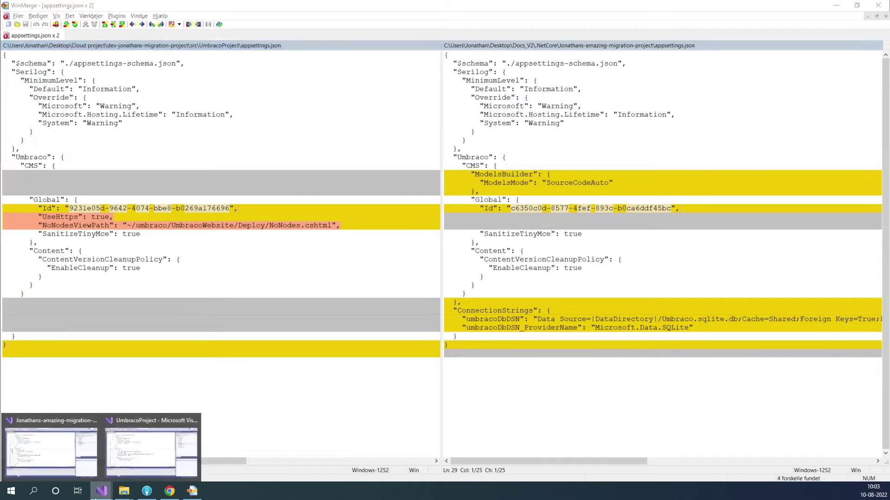
{"action": "left_click", "coordinate": [58, 452]}
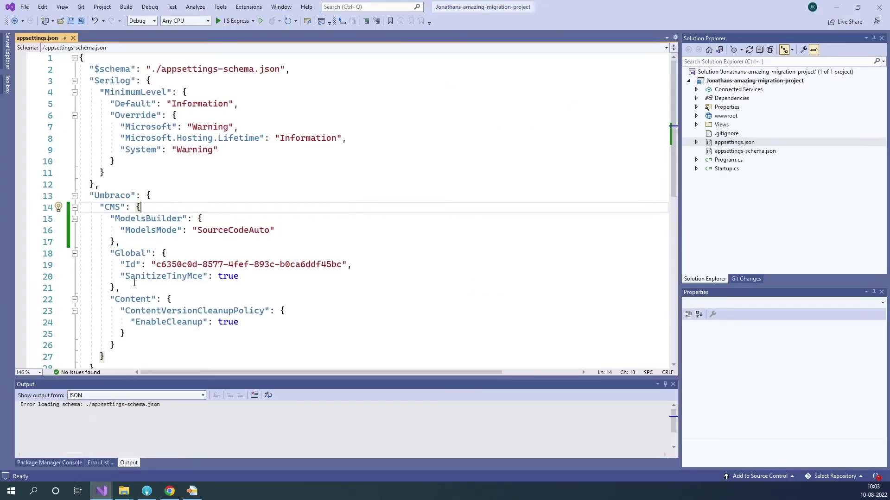
{"action": "mouse_move", "coordinate": [124, 271]}
{"action": "left_click_drag", "start_coordinate": [107, 217], "coordinate": [276, 229]}
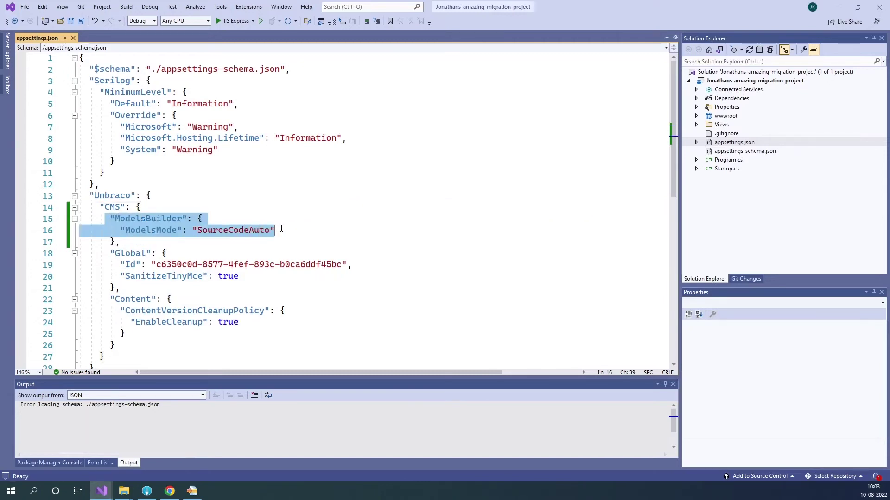
{"action": "left_click", "coordinate": [290, 239], "text": "shift"}
{"action": "key", "text": "ctrl+c"}
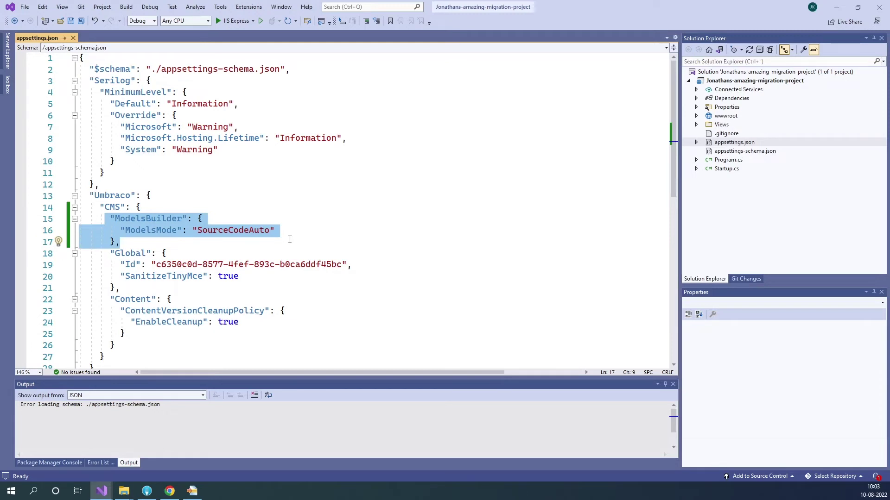
Paste the ModelsBuilder block at the start of the CMS section in the cloned UmbracoProject's appsettings.json and save the file.
{"action": "key", "text": "alt+Tab"}
{"action": "mouse_move", "coordinate": [102, 491]}
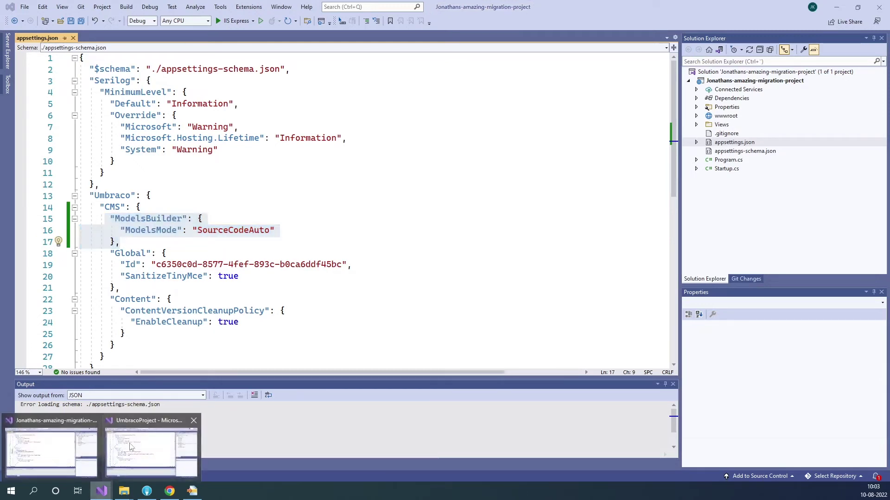
{"action": "left_click", "coordinate": [141, 436]}
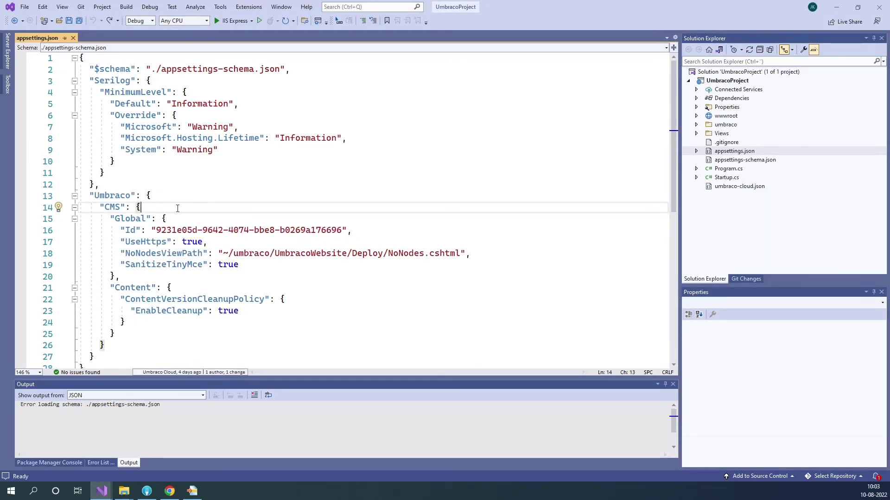
{"action": "key", "text": "Return"}
{"action": "key", "text": "ctrl+v"}
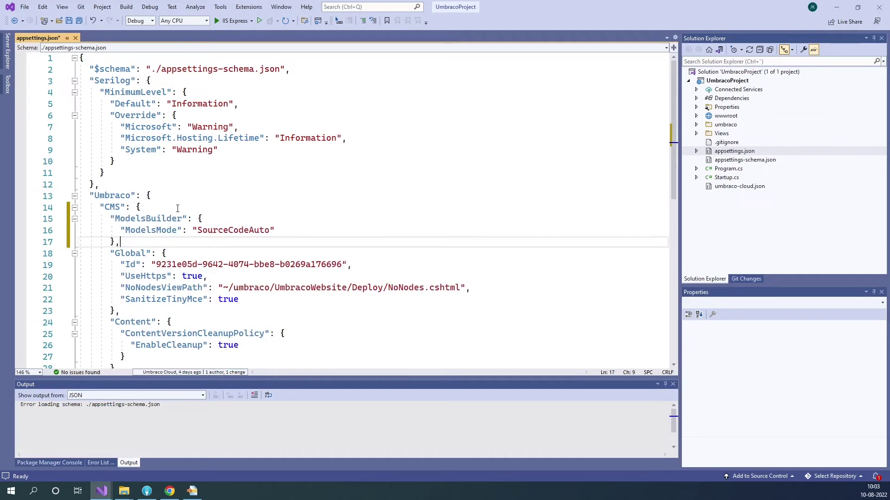
{"action": "key", "text": "ctrl+s"}
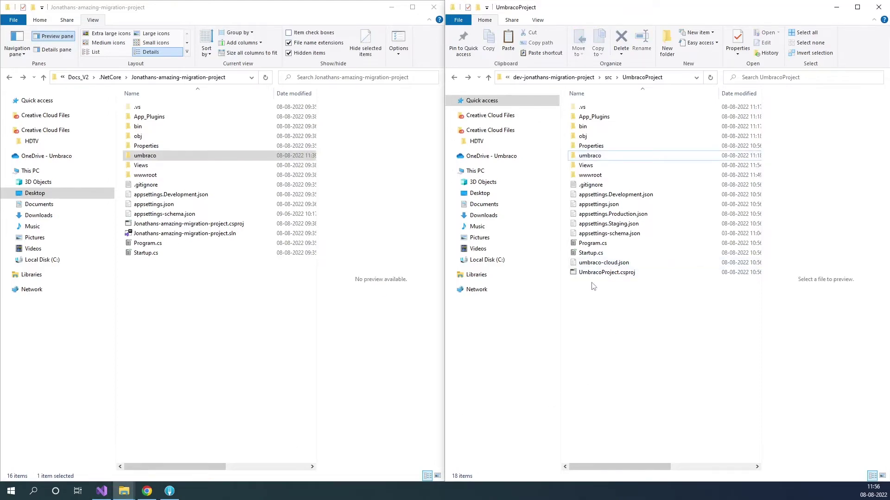
Open UmbracoProject.csproj from the cloned project folder in Visual Studio and run the site with IIS Express.
{"action": "left_click", "coordinate": [618, 275]}
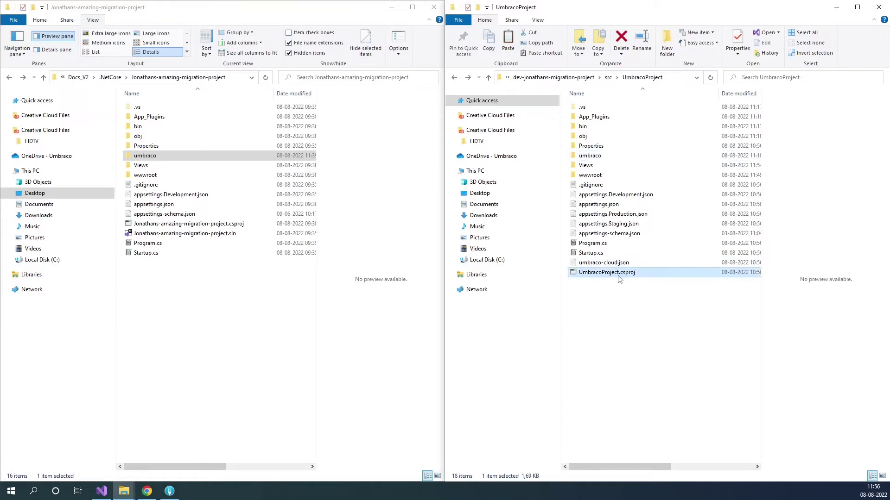
{"action": "key", "text": "Return"}
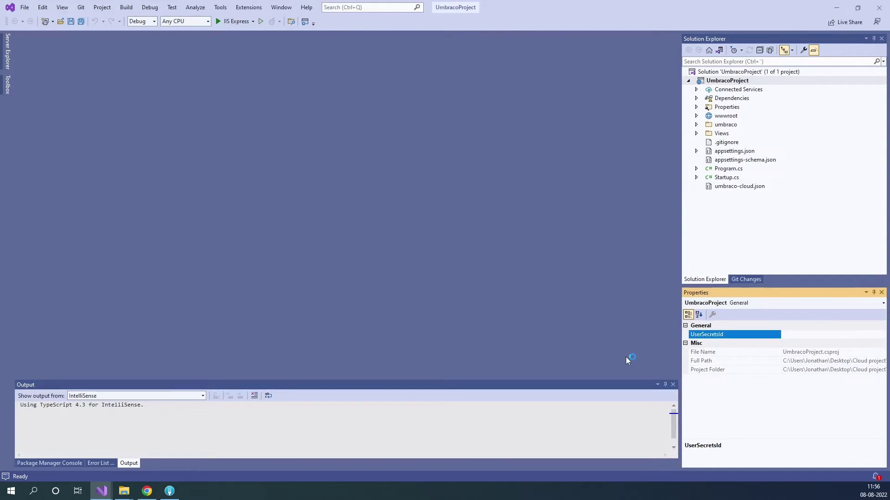
{"action": "left_click", "coordinate": [227, 21]}
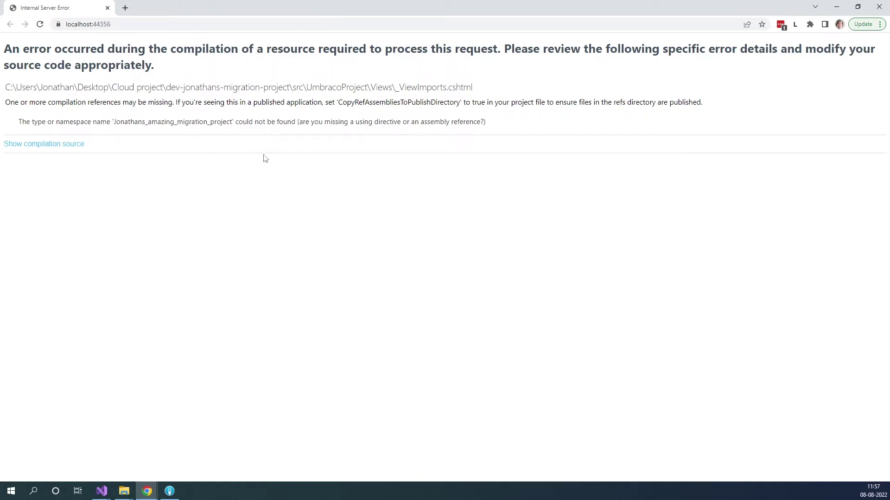
Return to Visual Studio, stop the running site and open _ViewImports.cshtml from the Views folder.
{"action": "mouse_move", "coordinate": [101, 491]}
{"action": "left_click", "coordinate": [149, 459]}
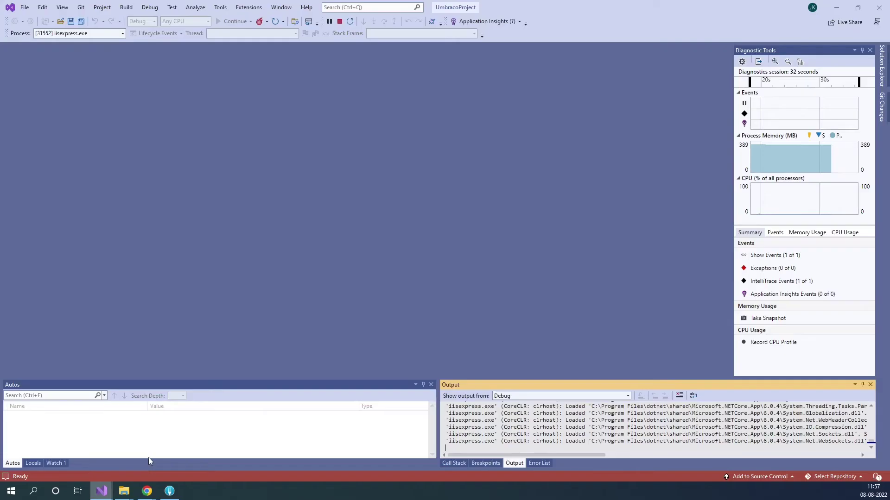
{"action": "left_click", "coordinate": [340, 21]}
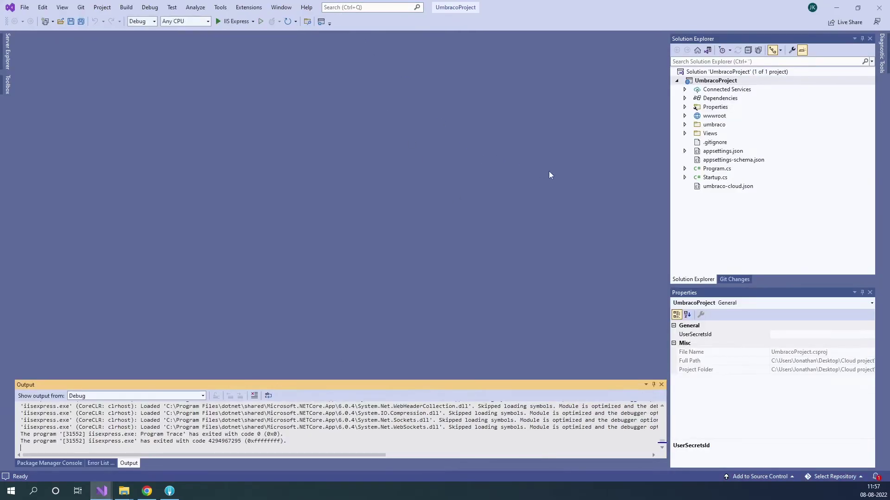
{"action": "left_click", "coordinate": [684, 133]}
{"action": "double_click", "coordinate": [732, 124]}
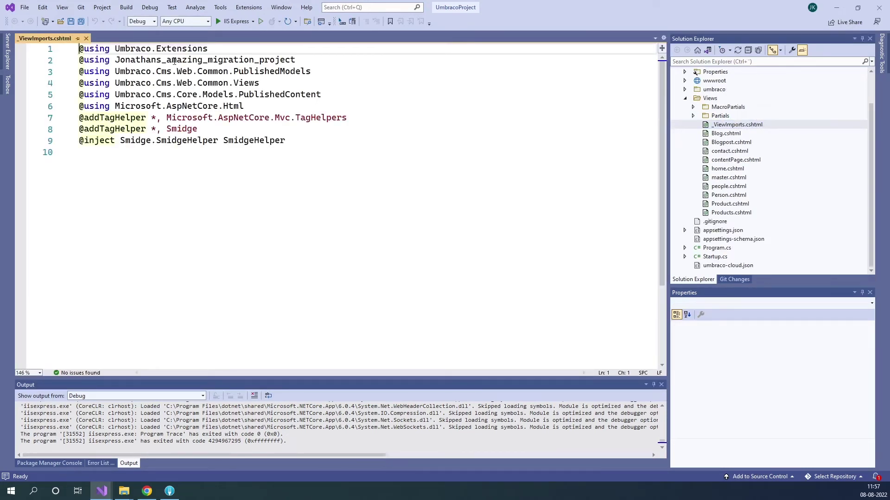
Replace the Jonathans_amazing_migration_project namespace in the second using directive of _ViewImports.cshtml with UmbracoProject.
{"action": "left_click_drag", "start_coordinate": [312, 62], "coordinate": [115, 61]}
{"action": "key", "text": "BackSpace"}
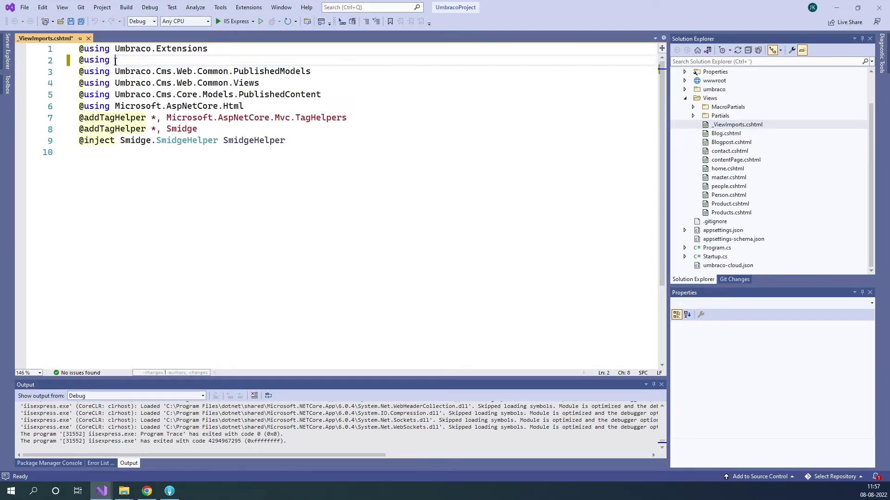
{"action": "type", "text": "Umbraco"}
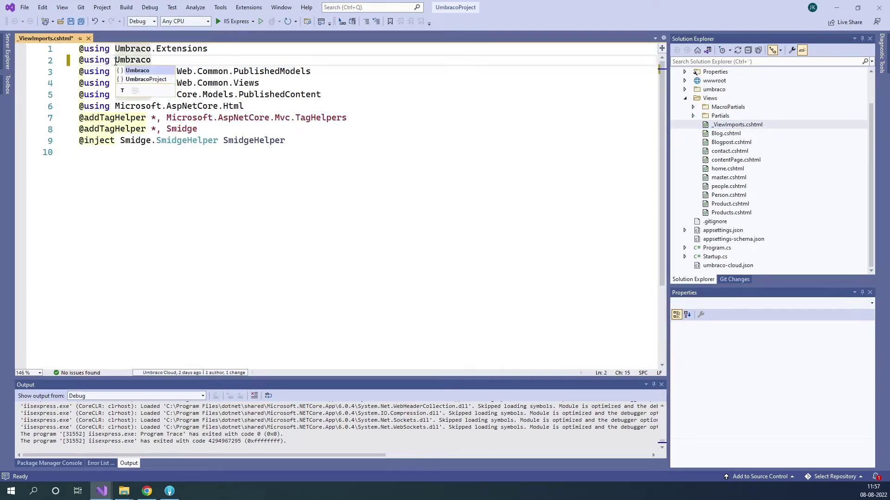
{"action": "key", "text": "Down"}
{"action": "key", "text": "Tab"}
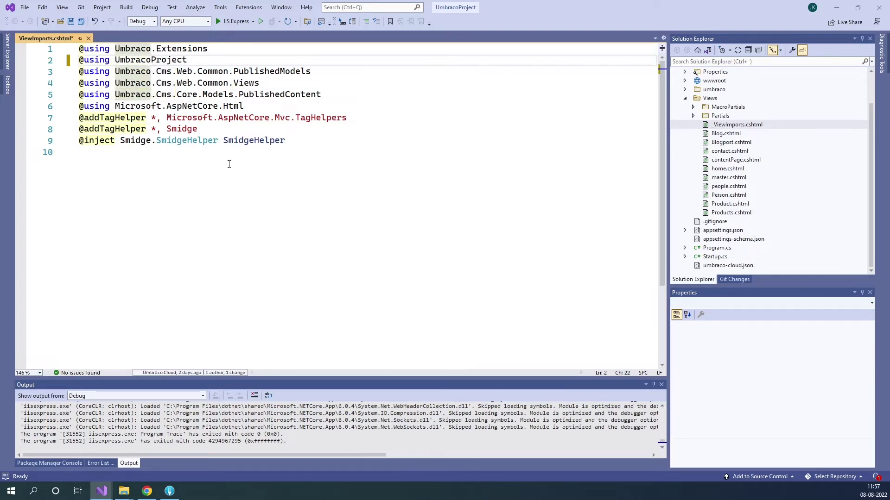
Run the site again with IIS Express and go to its backoffice at localhost:44356/umbraco.
{"action": "left_click", "coordinate": [224, 21]}
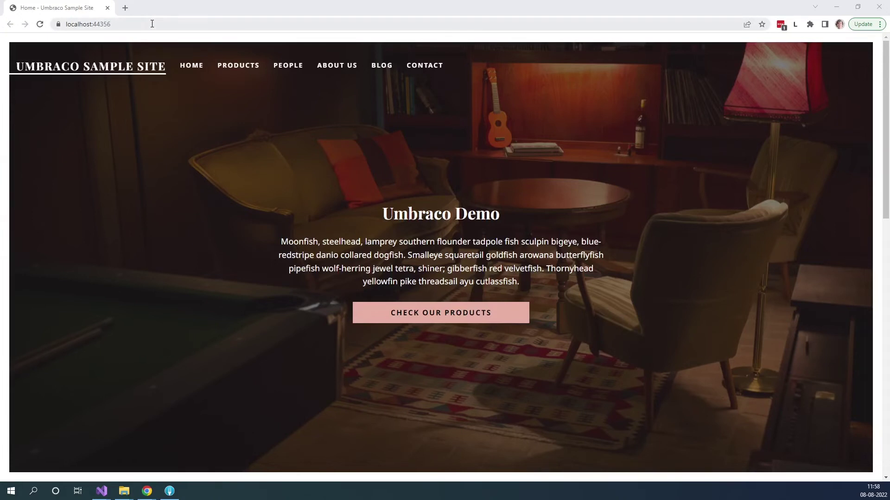
{"action": "left_click", "coordinate": [169, 23]}
{"action": "type", "text": "/umbraco"}
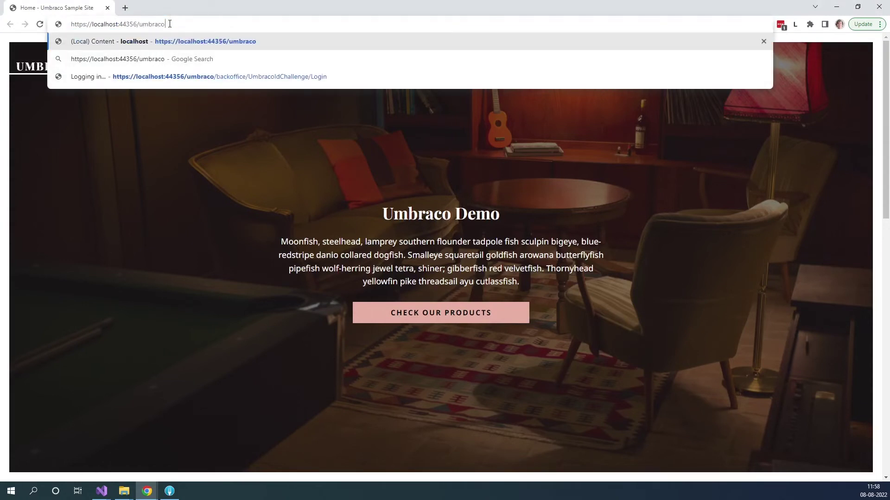
{"action": "key", "text": "Return"}
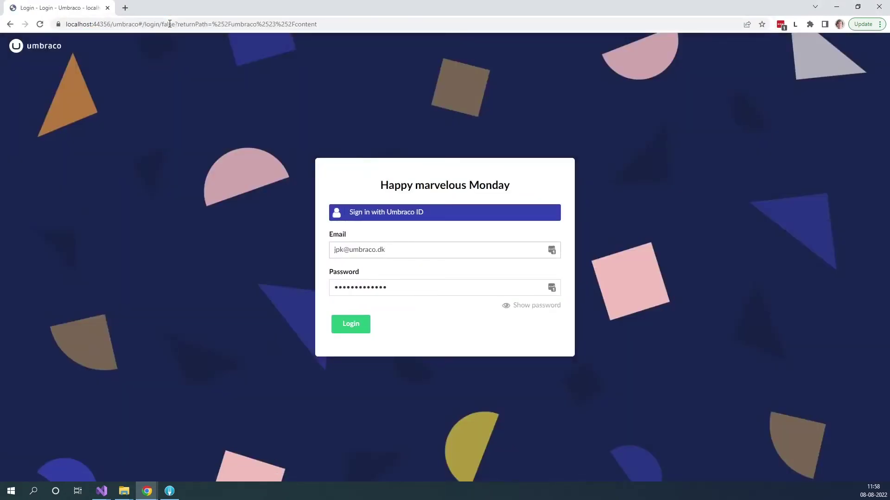
Sign in to the backoffice with Umbraco ID and decline the newsletter offer.
{"action": "left_click", "coordinate": [426, 216]}
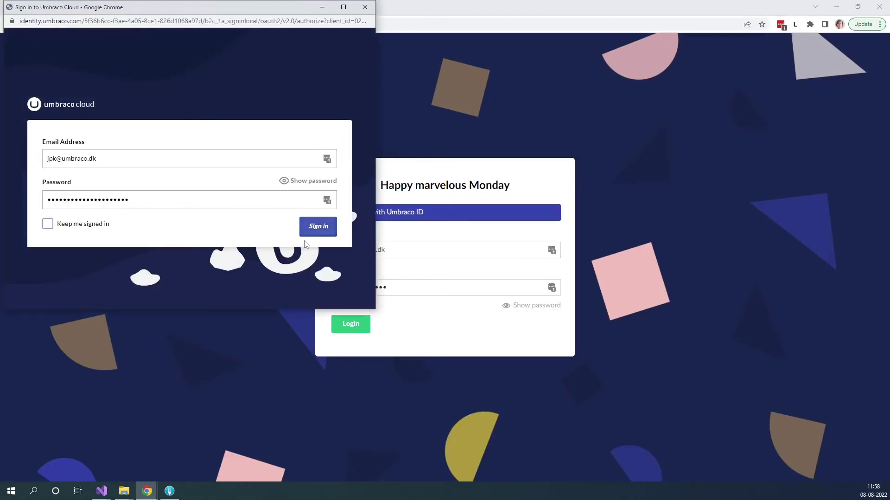
{"action": "left_click", "coordinate": [318, 236]}
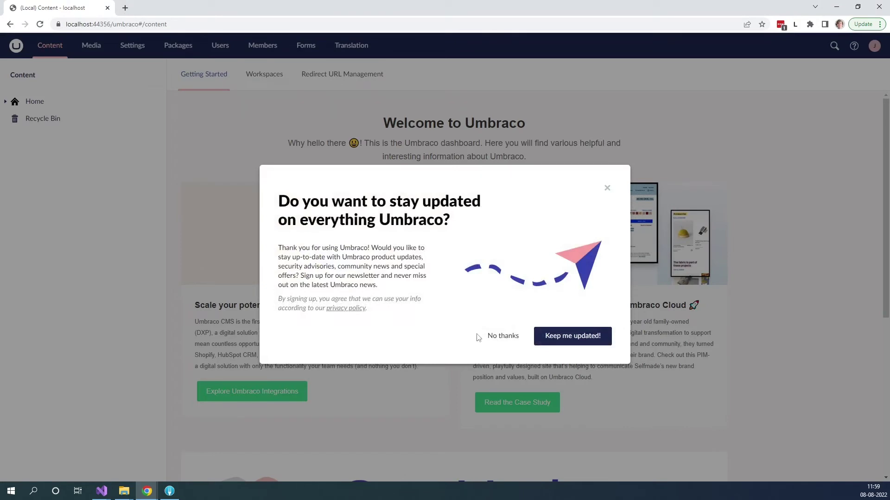
{"action": "left_click", "coordinate": [500, 337]}
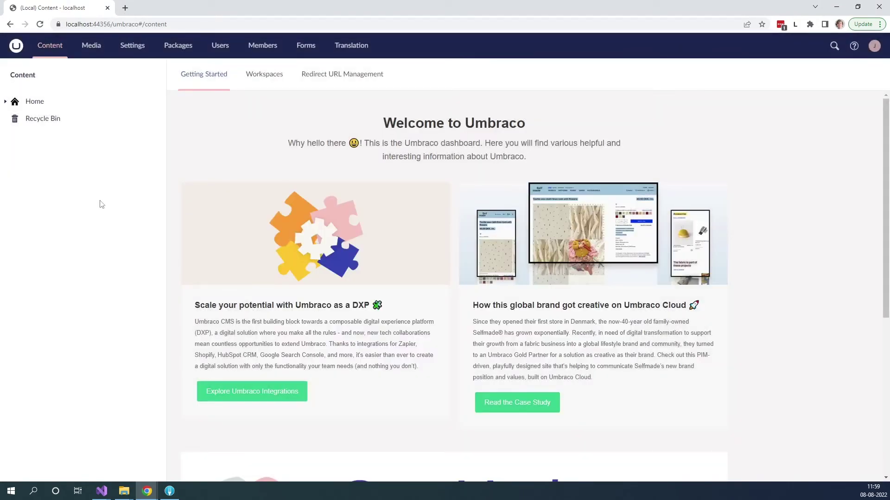
Check the migrated pages under Home in the Content section and the images in the Products folder of the Media section.
{"action": "left_click", "coordinate": [6, 101]}
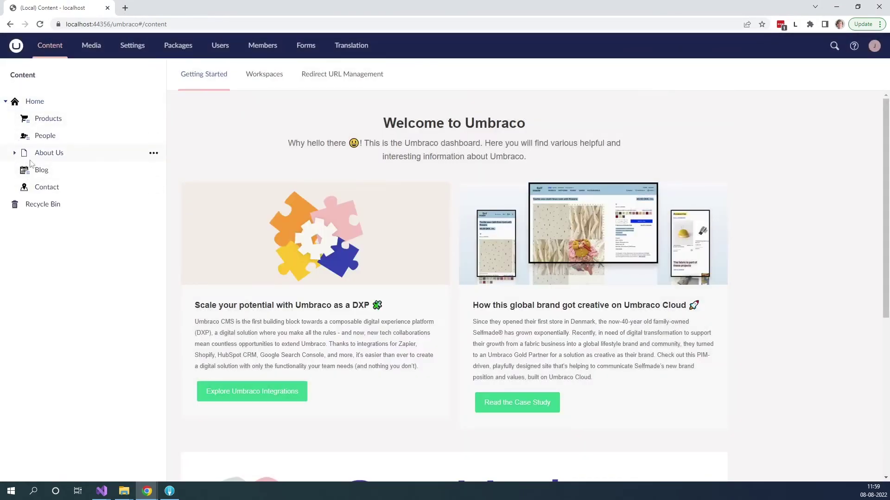
{"action": "left_click", "coordinate": [102, 55]}
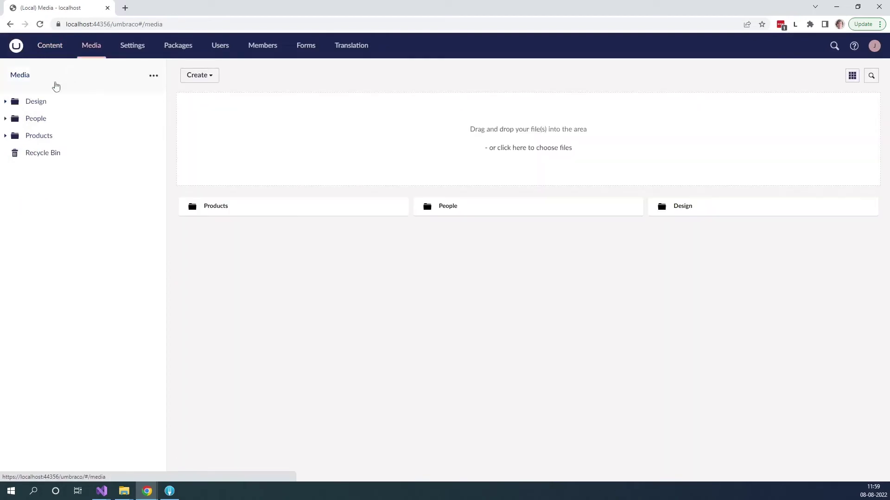
{"action": "left_click", "coordinate": [234, 202]}
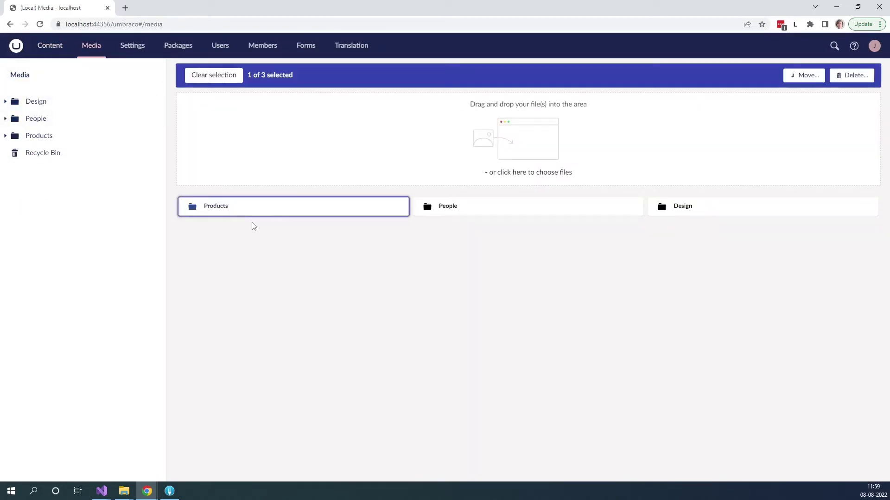
{"action": "left_click", "coordinate": [227, 208]}
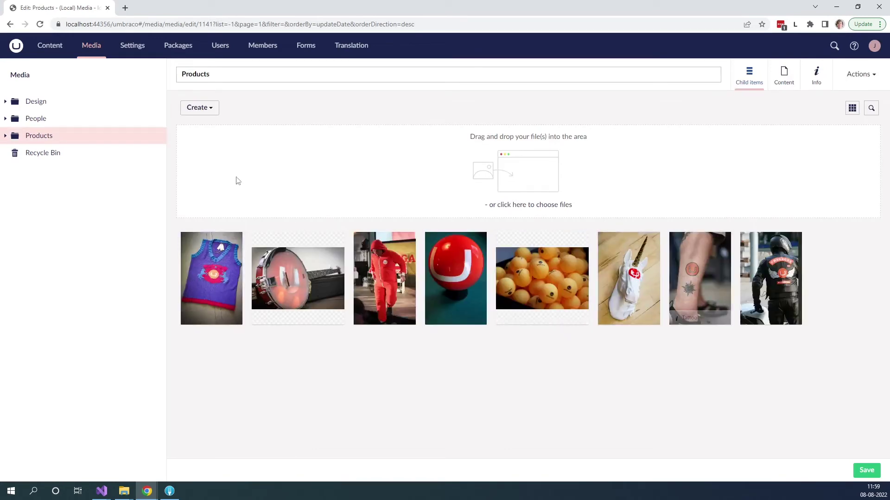
Examine the document types and templates in the Settings section of the backoffice.
{"action": "left_click", "coordinate": [123, 51]}
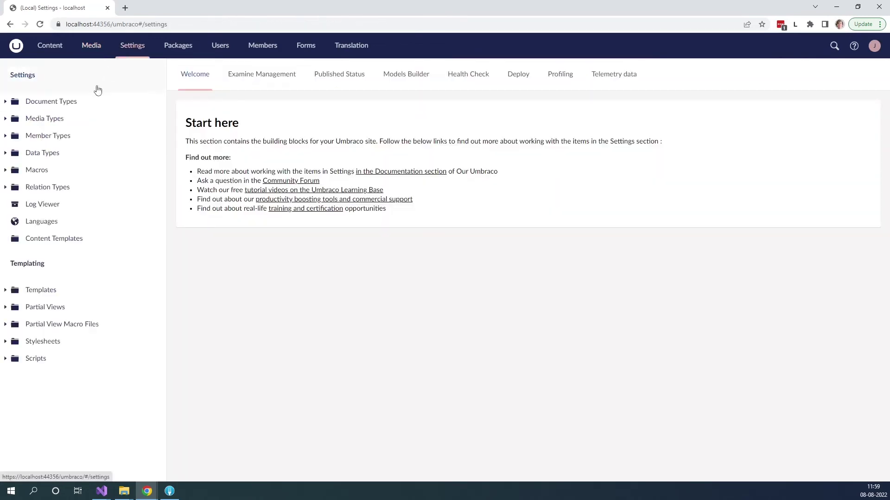
{"action": "left_click", "coordinate": [5, 101]}
{"action": "scroll", "coordinate": [21, 257], "scroll_direction": "down", "scroll_amount": 3}
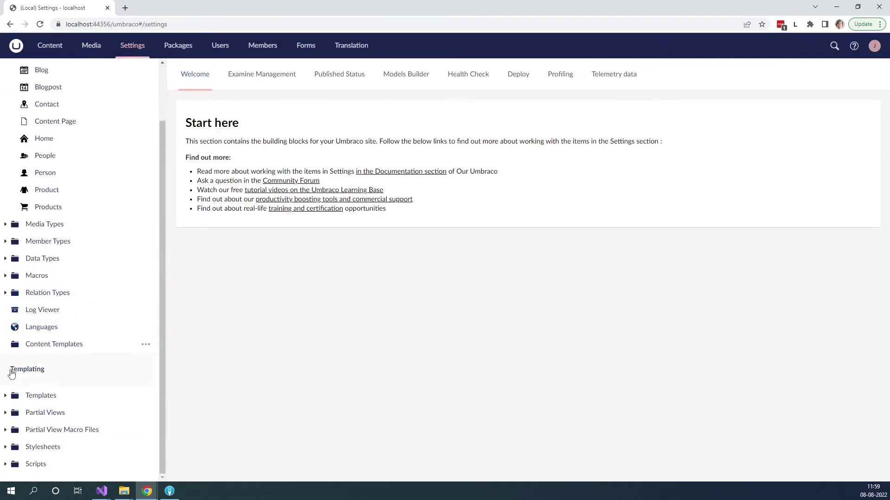
{"action": "left_click", "coordinate": [5, 396]}
{"action": "scroll", "coordinate": [6, 397], "scroll_direction": "down", "scroll_amount": 3}
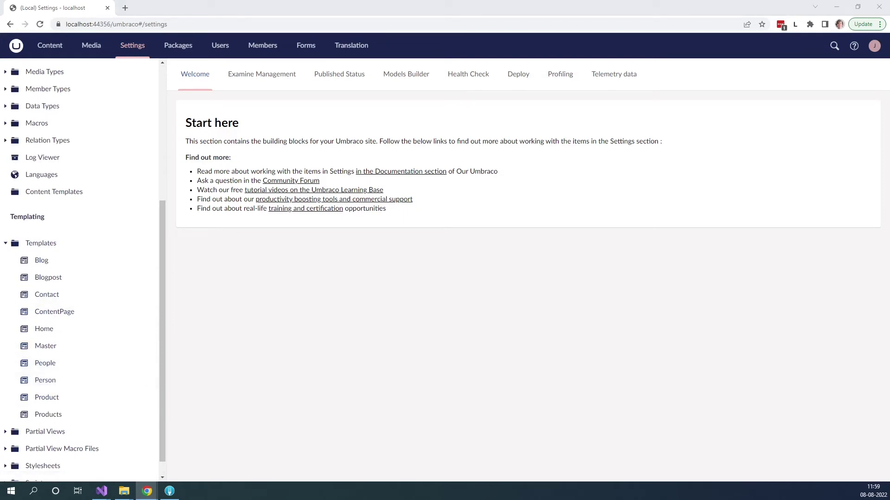
{"action": "scroll", "coordinate": [144, 362], "scroll_direction": "up", "scroll_amount": 5}
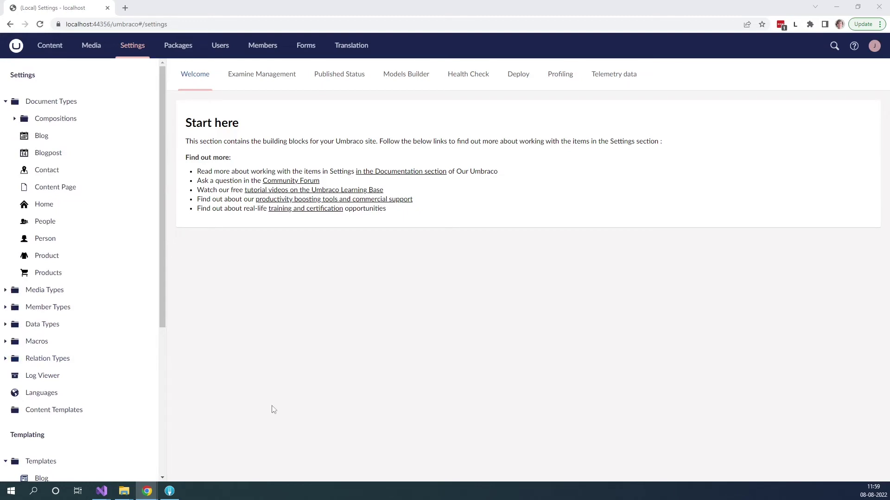
Check the contents of the cloud project's umbraco/Deploy/Revision folder in File Explorer.
{"action": "mouse_move", "coordinate": [124, 491]}
{"action": "left_click", "coordinate": [167, 455]}
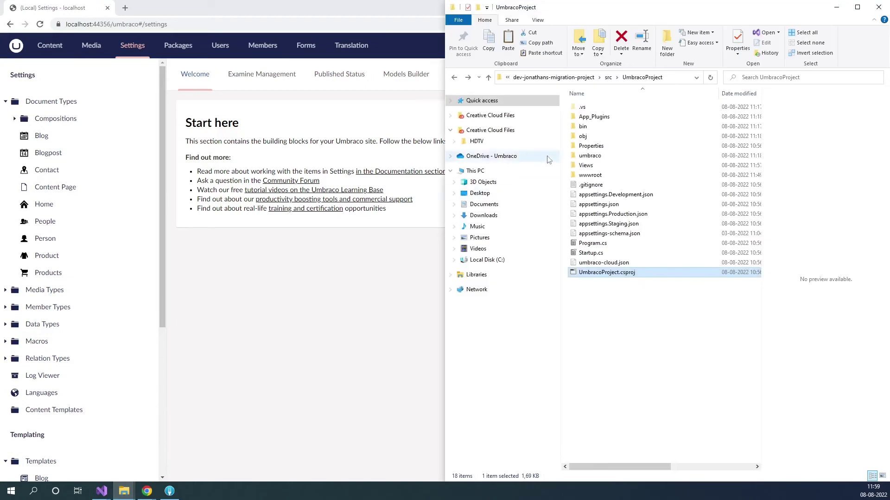
{"action": "left_click", "coordinate": [856, 9]}
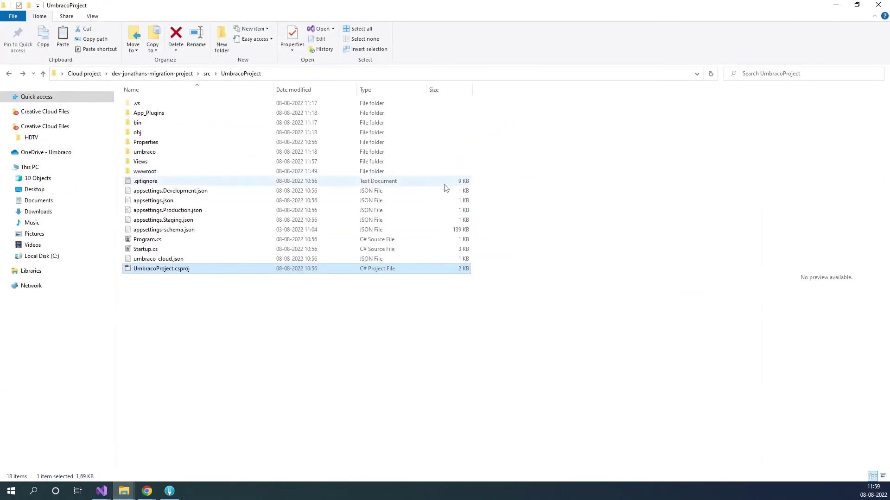
{"action": "double_click", "coordinate": [153, 152]}
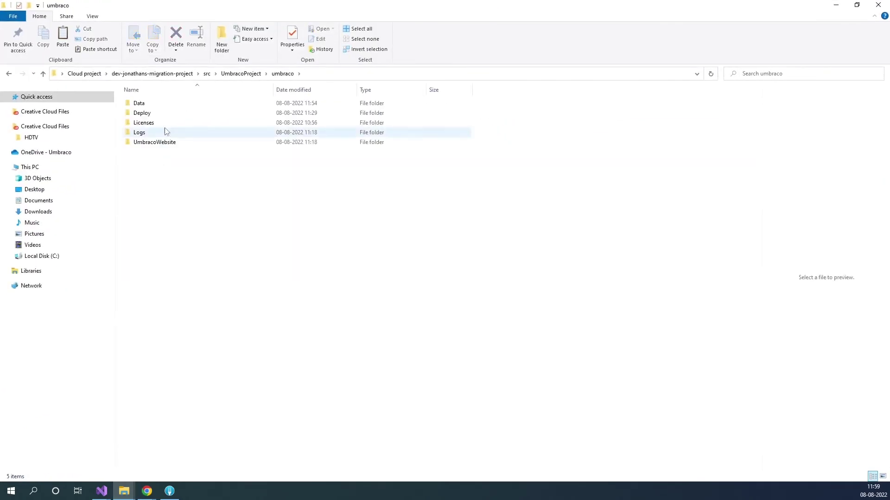
{"action": "double_click", "coordinate": [161, 113]}
{"action": "double_click", "coordinate": [183, 104]}
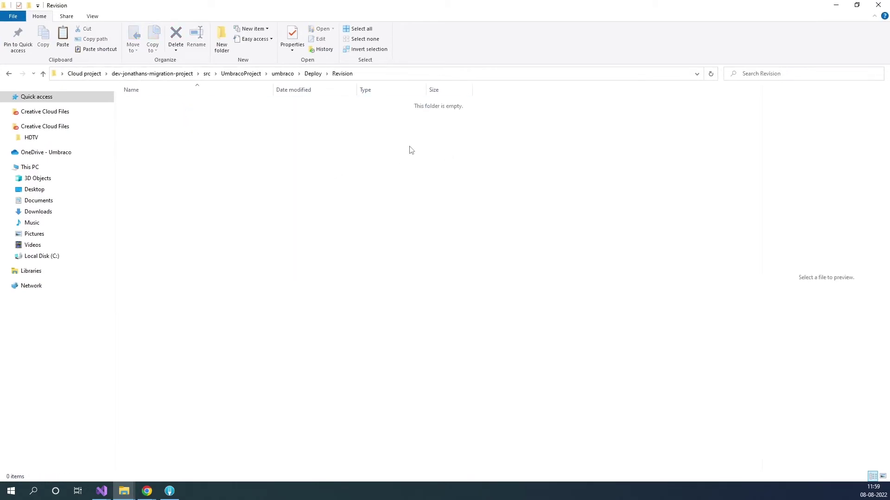
{"action": "left_click", "coordinate": [837, 7]}
Run the Extract Schema To Data Files operation from the Deploy dashboard in the backoffice Settings section.
{"action": "left_click", "coordinate": [517, 79]}
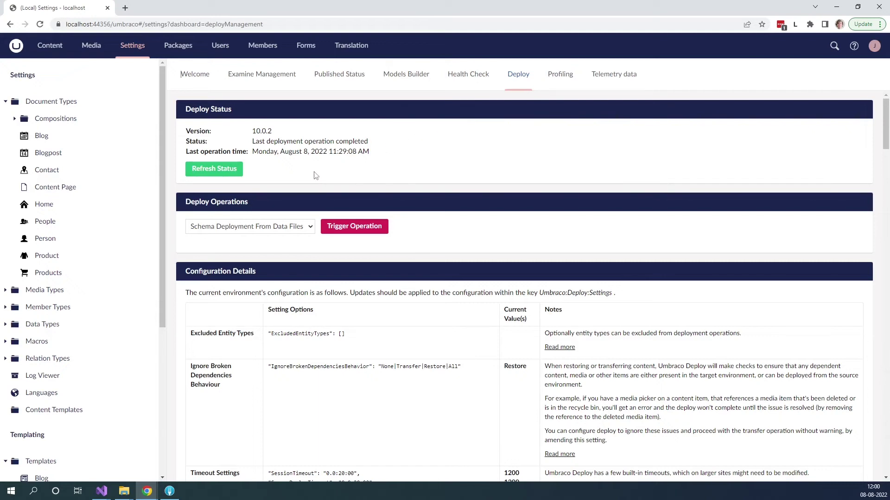
{"action": "left_click", "coordinate": [289, 231]}
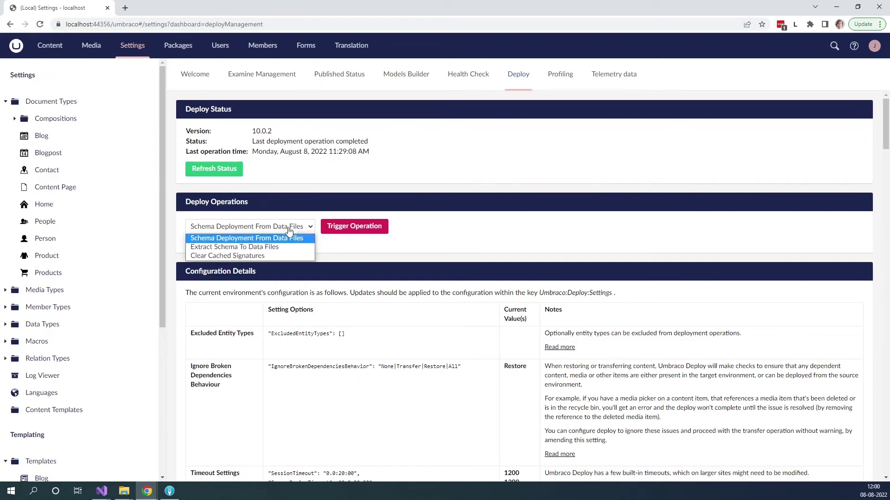
{"action": "left_click", "coordinate": [211, 247]}
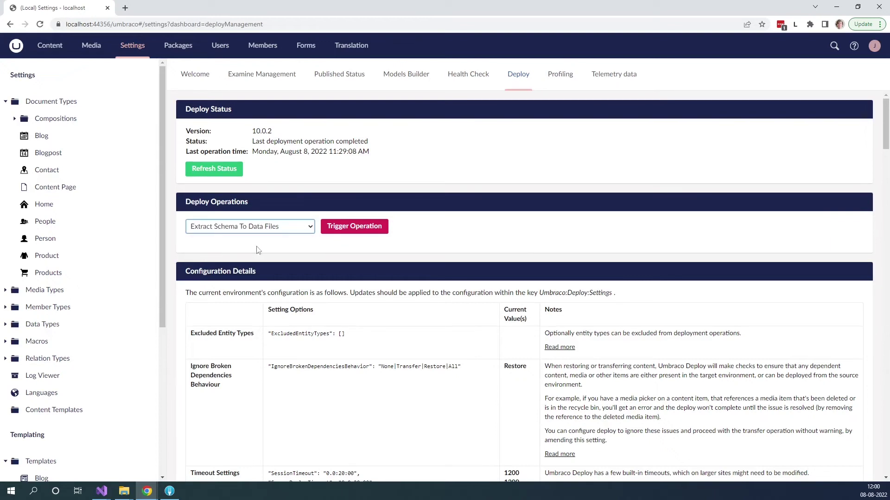
{"action": "left_click", "coordinate": [362, 232]}
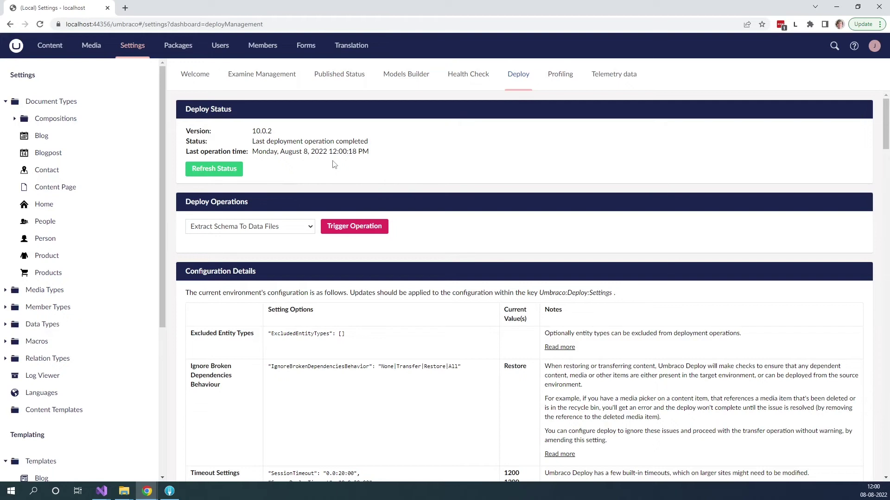
Run the Schema Deployment From Data Files operation.
{"action": "left_click", "coordinate": [262, 228]}
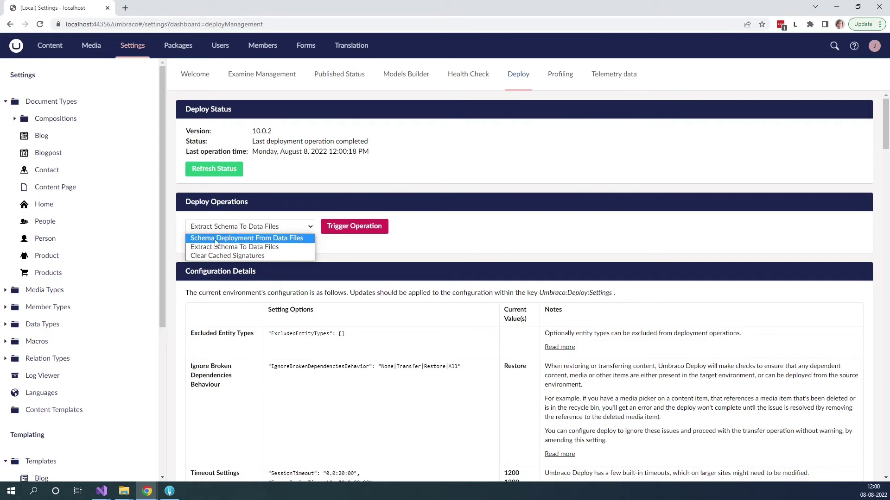
{"action": "left_click", "coordinate": [267, 241]}
{"action": "left_click", "coordinate": [337, 228]}
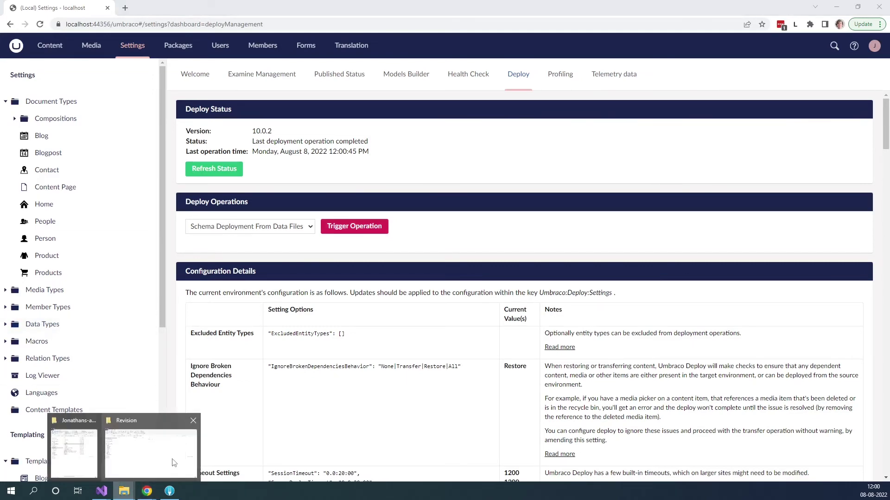
Look through the generated UDA files in the cloud project's Revision folder.
{"action": "left_click", "coordinate": [157, 454]}
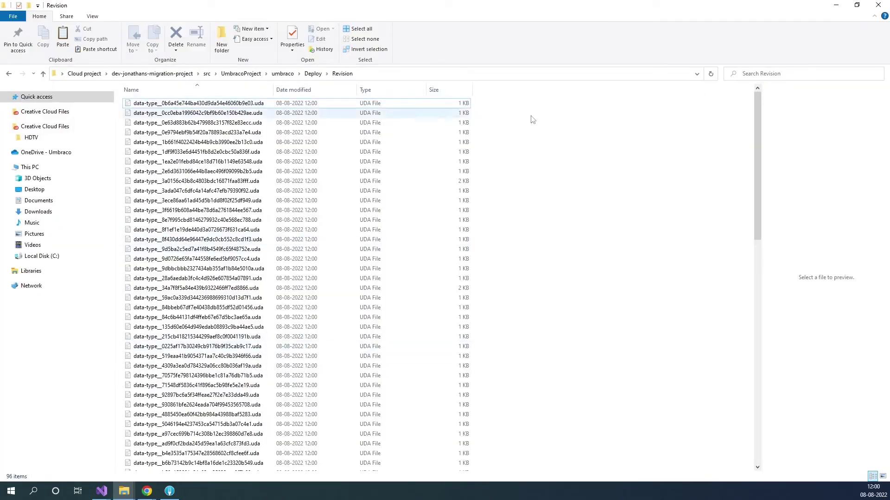
{"action": "left_click_drag", "start_coordinate": [758, 115], "coordinate": [722, 353]}
{"action": "scroll", "coordinate": [693, 324], "scroll_direction": "up", "scroll_amount": 19}
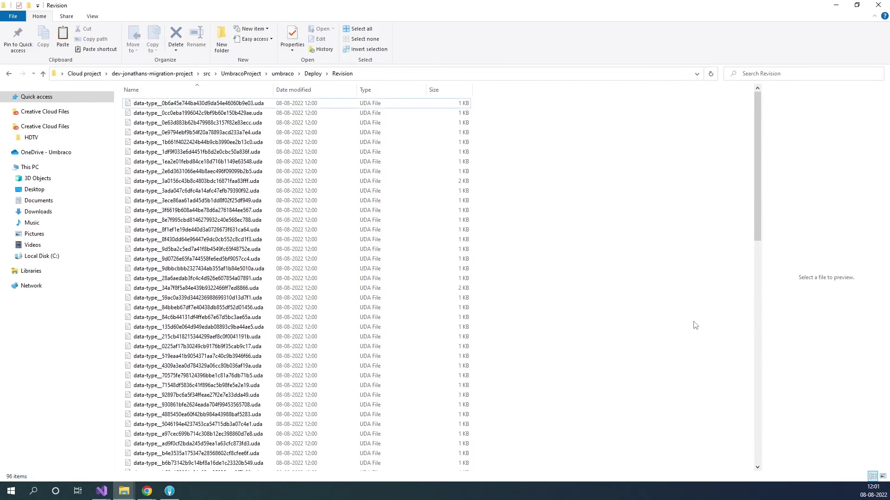
{"action": "left_click", "coordinate": [836, 5]}
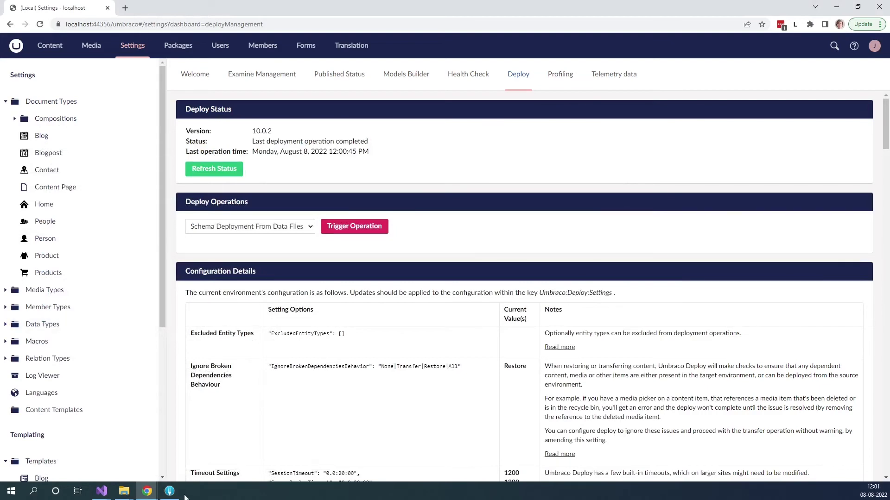
Switch to Fork and stage all local changes in the src folder of dev-jonathans-migration-project.
{"action": "left_click", "coordinate": [169, 491]}
{"action": "left_click", "coordinate": [47, 58]}
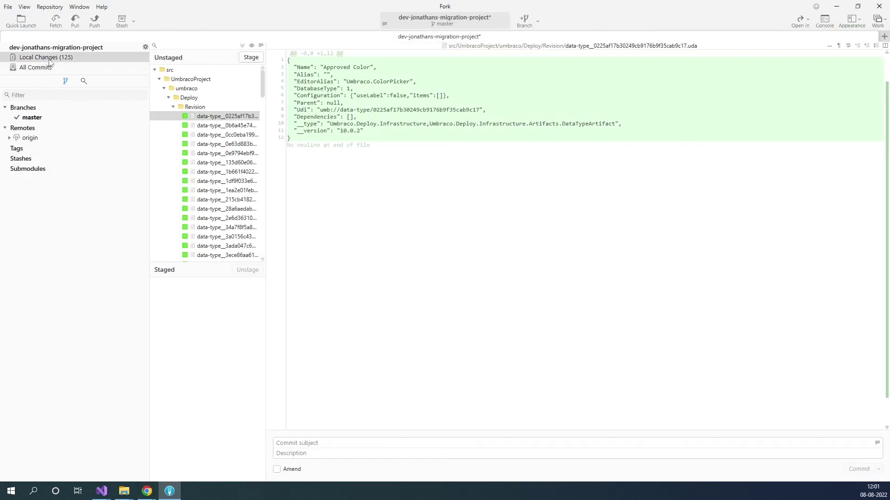
{"action": "scroll", "coordinate": [263, 81], "scroll_direction": "down", "scroll_amount": 2}
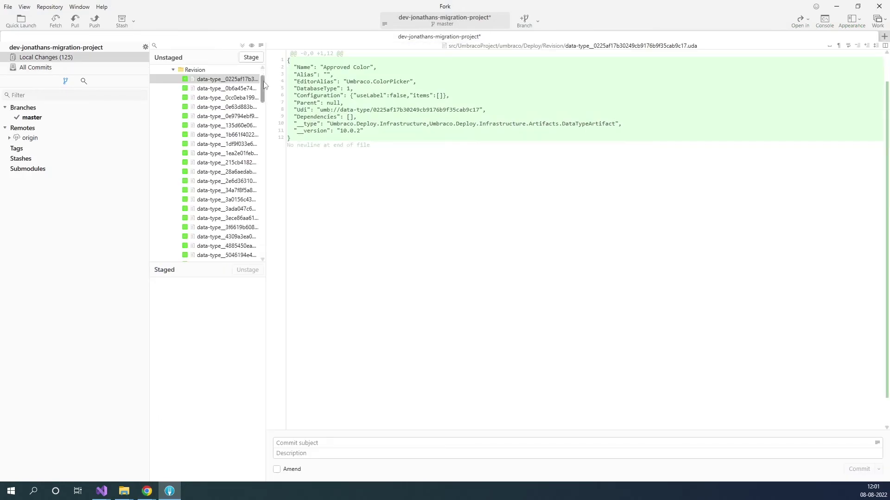
{"action": "mouse_move", "coordinate": [264, 84]}
{"action": "left_mouse_down"}
{"action": "mouse_move", "coordinate": [261, 243]}
{"action": "mouse_move", "coordinate": [273, 69]}
{"action": "left_mouse_up"}
{"action": "left_click", "coordinate": [159, 79]}
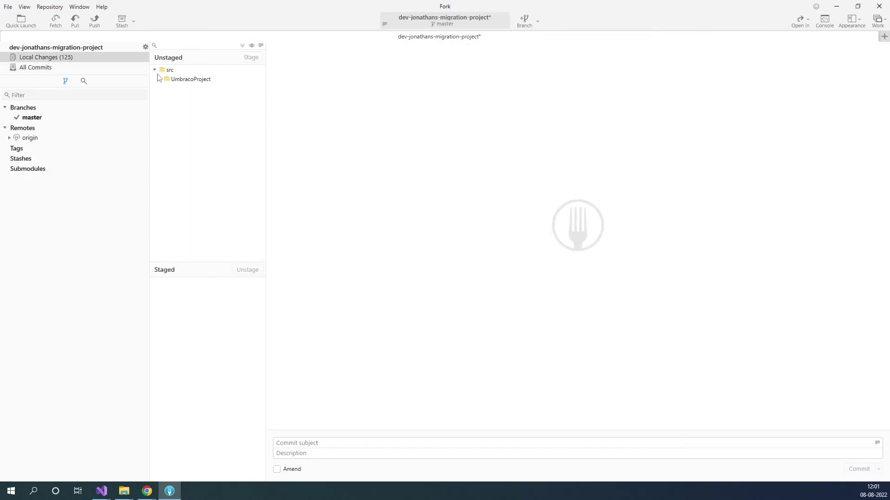
{"action": "left_click", "coordinate": [155, 70]}
{"action": "left_click", "coordinate": [203, 71]}
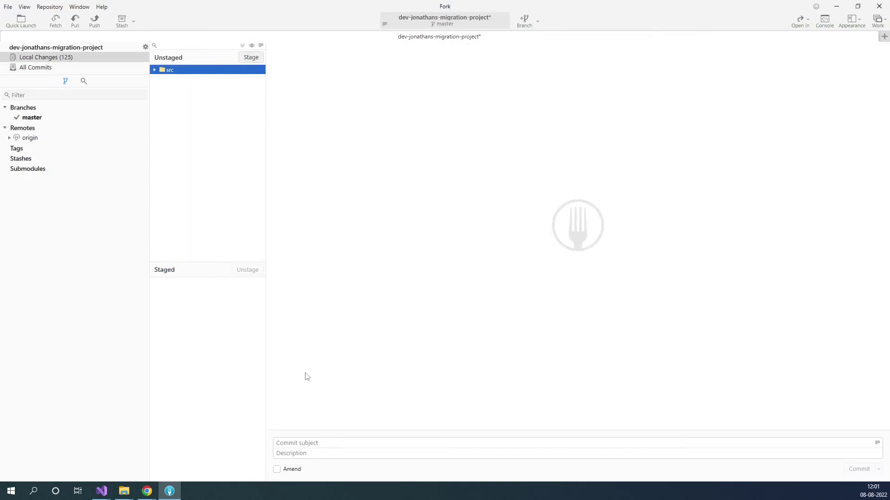
{"action": "key", "text": "space"}
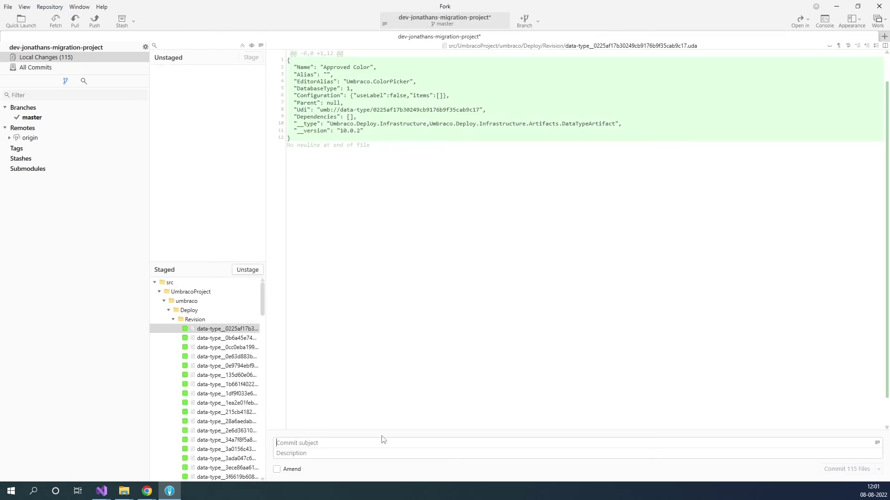
Commit the staged files with the subject "Migrating project to cloud.".
{"action": "type", "text": "Migrating "}
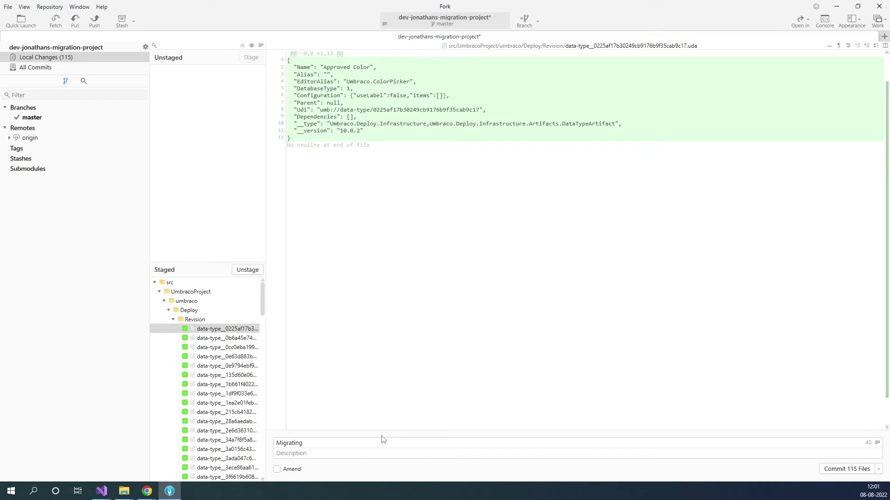
{"action": "type", "text": "project to cloud."}
{"action": "left_click", "coordinate": [853, 473]}
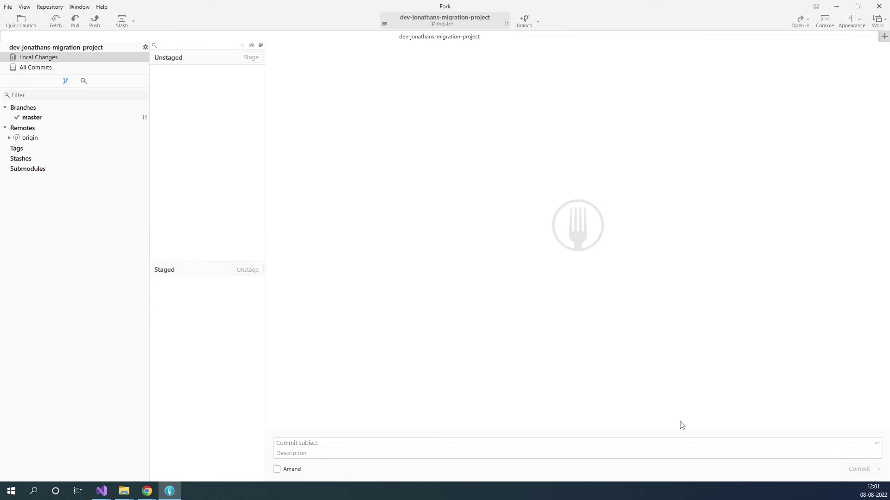
Push the new commit on the master branch to origin/master.
{"action": "left_click", "coordinate": [39, 119]}
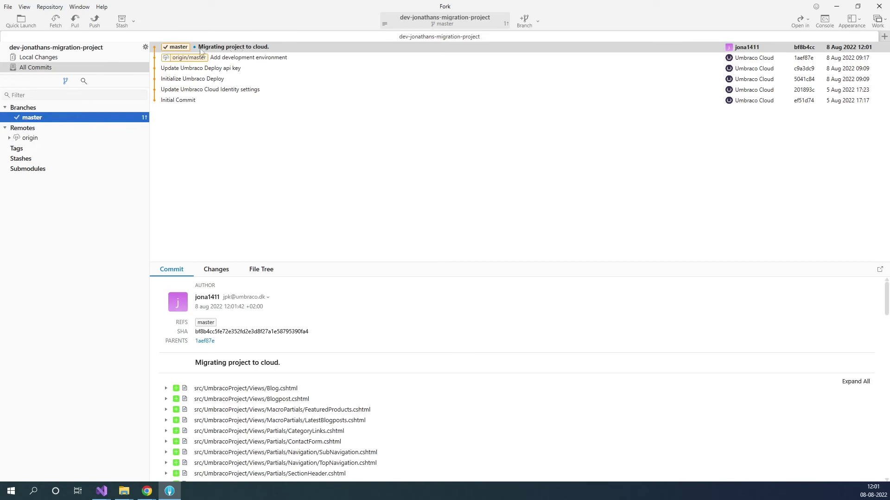
{"action": "left_click", "coordinate": [95, 21]}
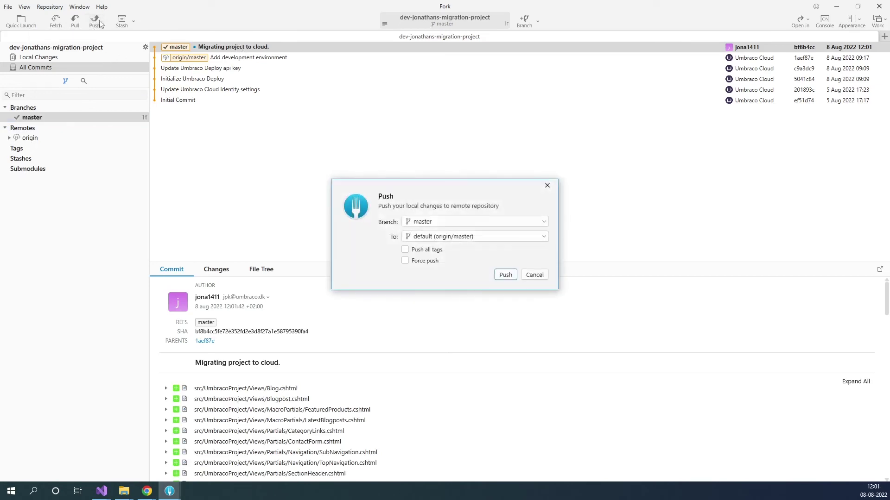
{"action": "left_click", "coordinate": [505, 275]}
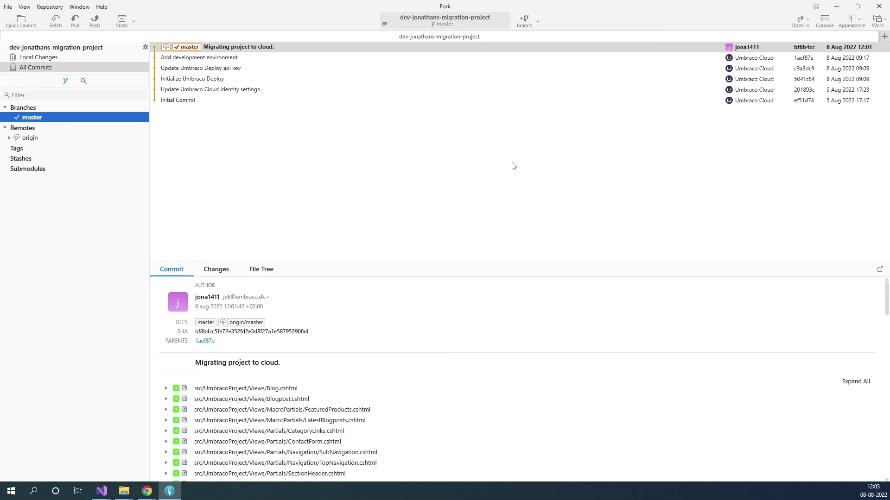
Switch to the Umbraco Cloud portal in Chrome and sign in with the prefilled account credentials.
{"action": "left_click", "coordinate": [146, 491]}
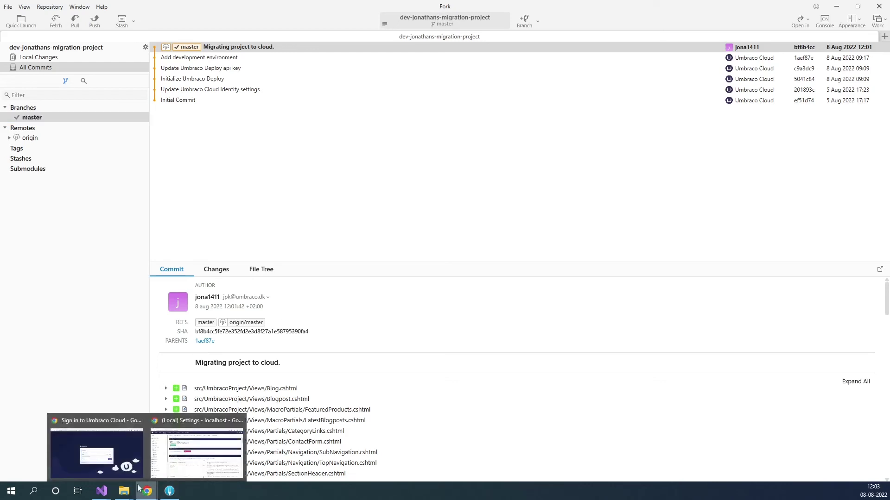
{"action": "left_click", "coordinate": [109, 461]}
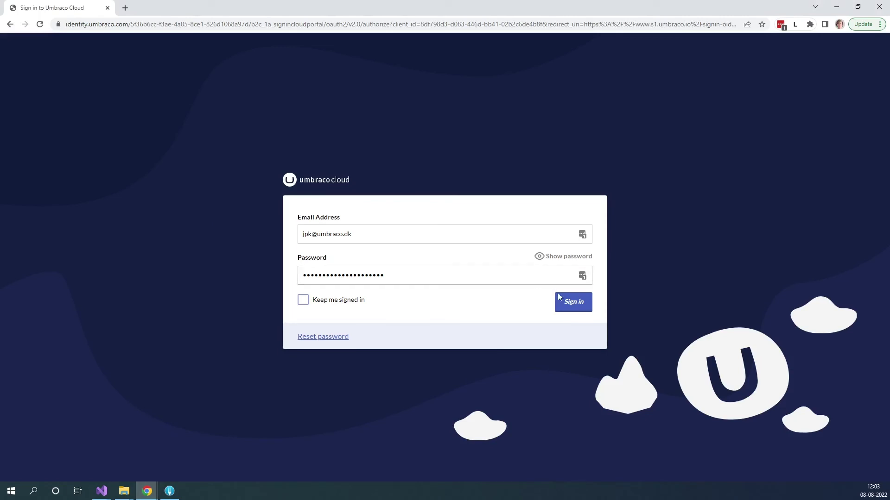
{"action": "left_click", "coordinate": [570, 306]}
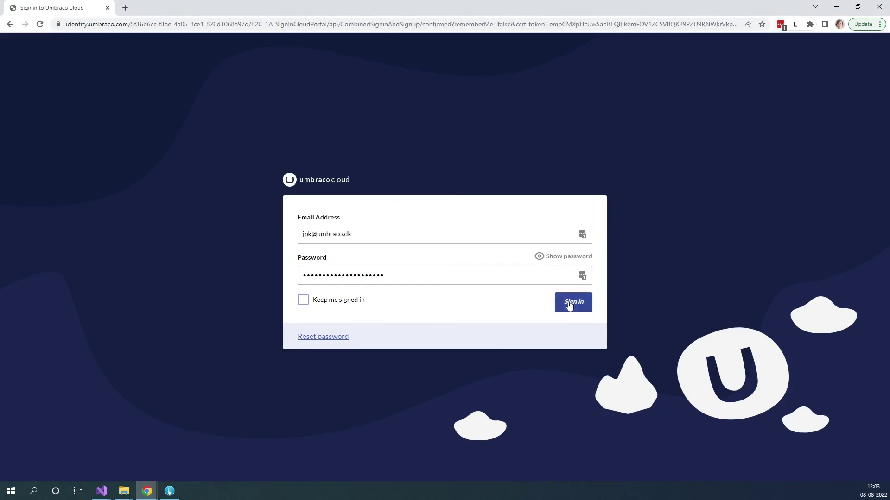
{"action": "left_click", "coordinate": [569, 306]}
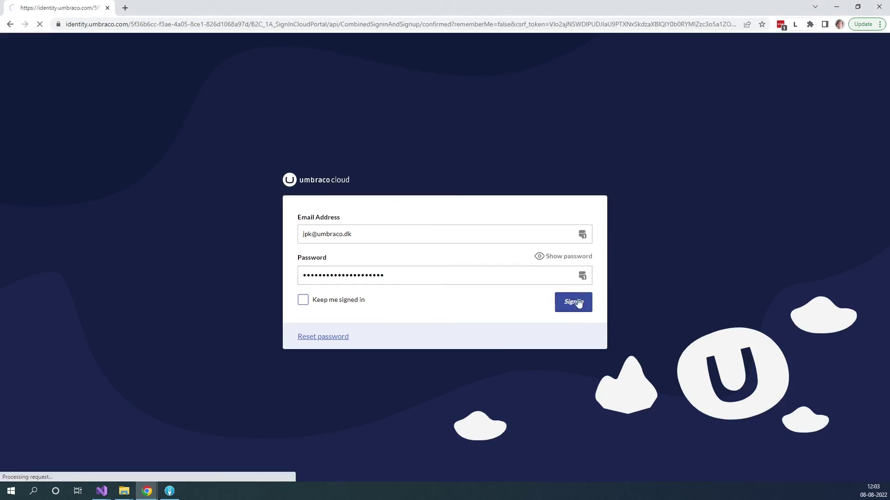